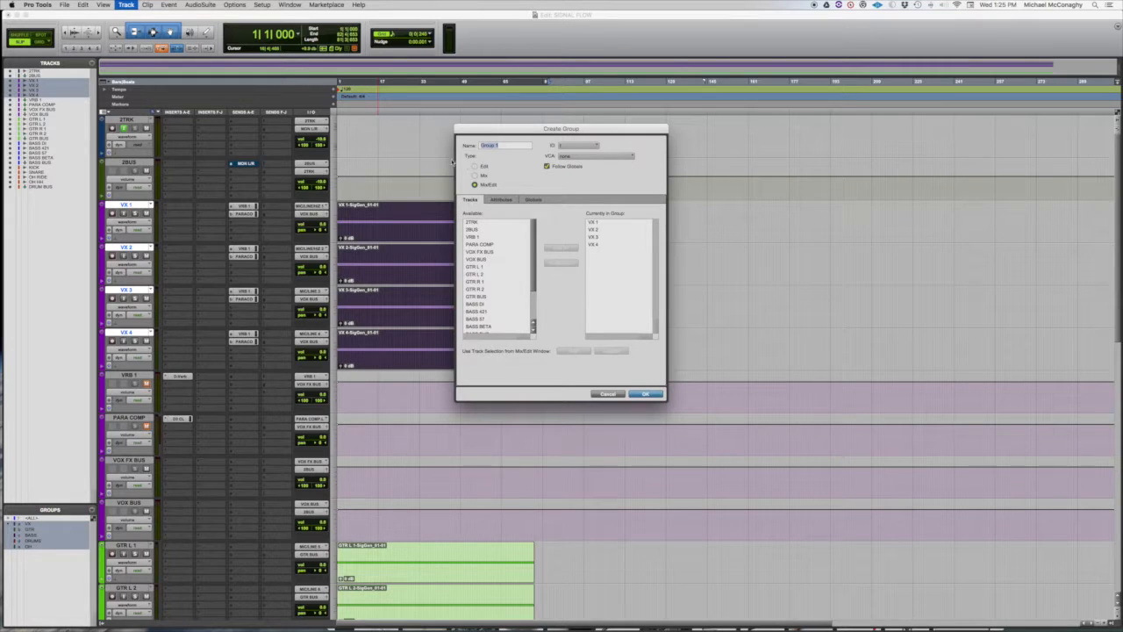
# Step: Group the VRB 1 and PARA COMP tracks under the name VX FX and test the group's mute
pyautogui.press('Return')
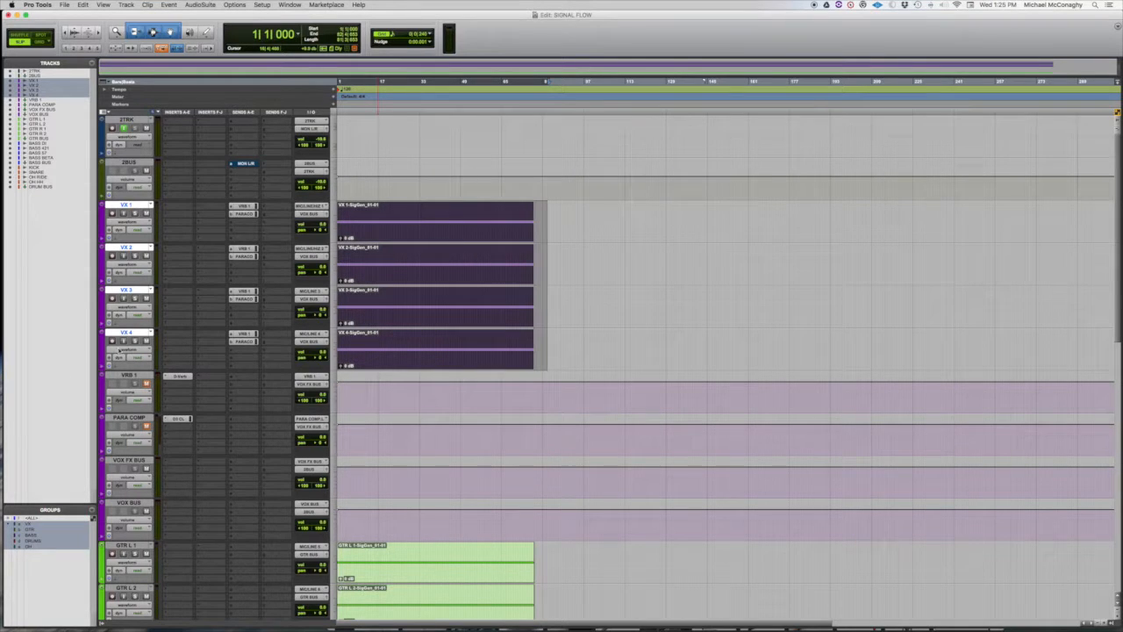
pyautogui.click(123, 375)
pyautogui.keyDown('shift'); pyautogui.click(132, 419); pyautogui.keyUp('shift')
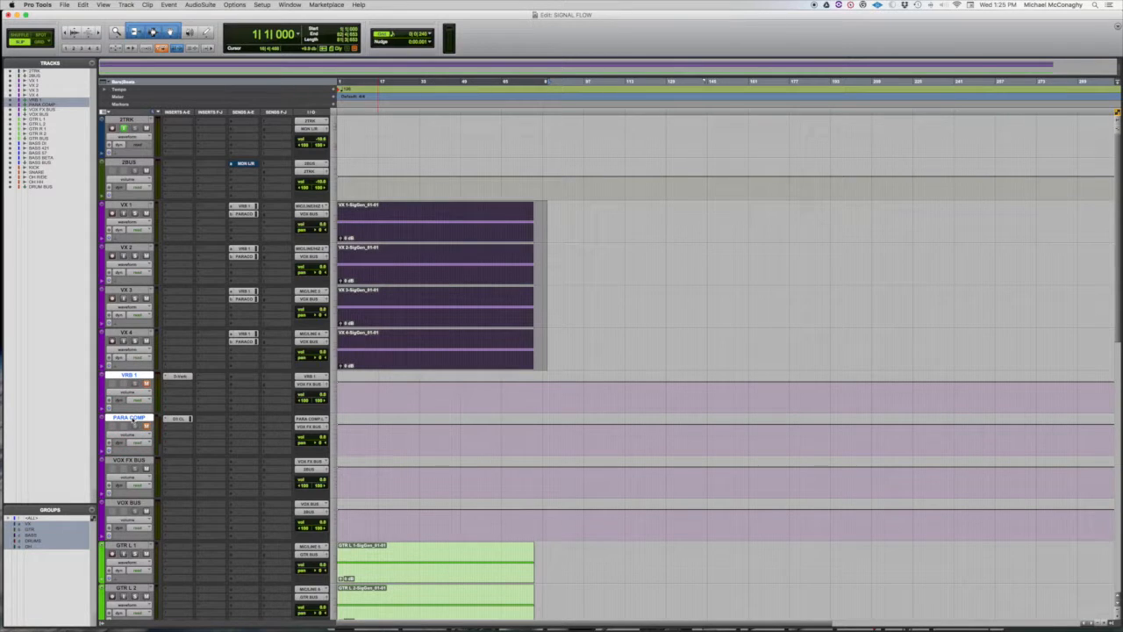
pyautogui.press('super+g')
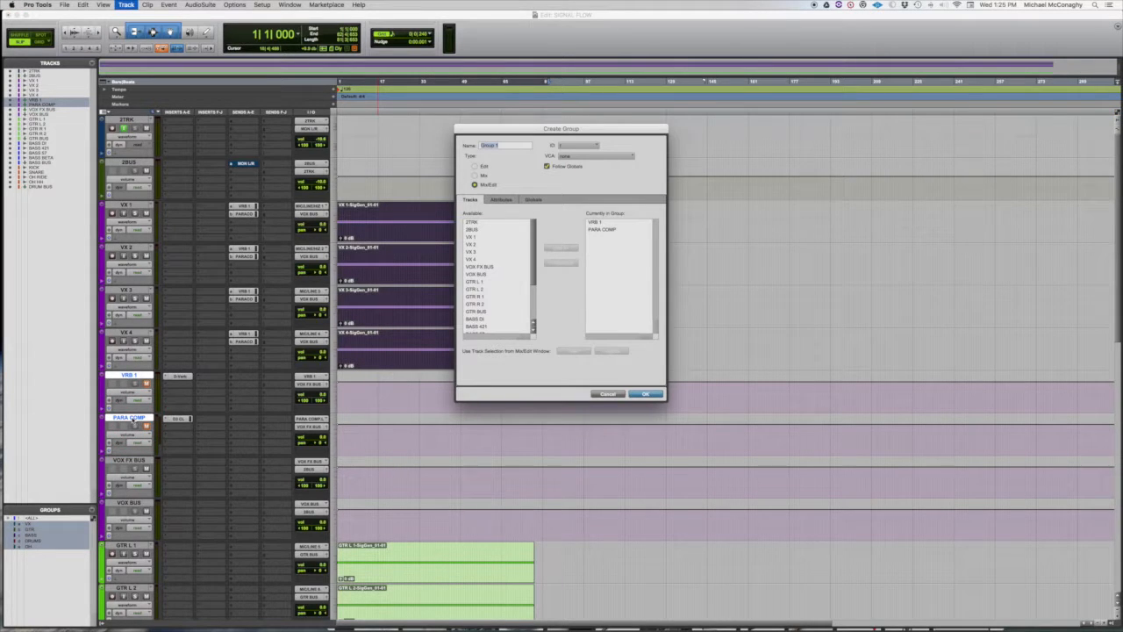
pyautogui.write('VX FX')
pyautogui.press('Return')
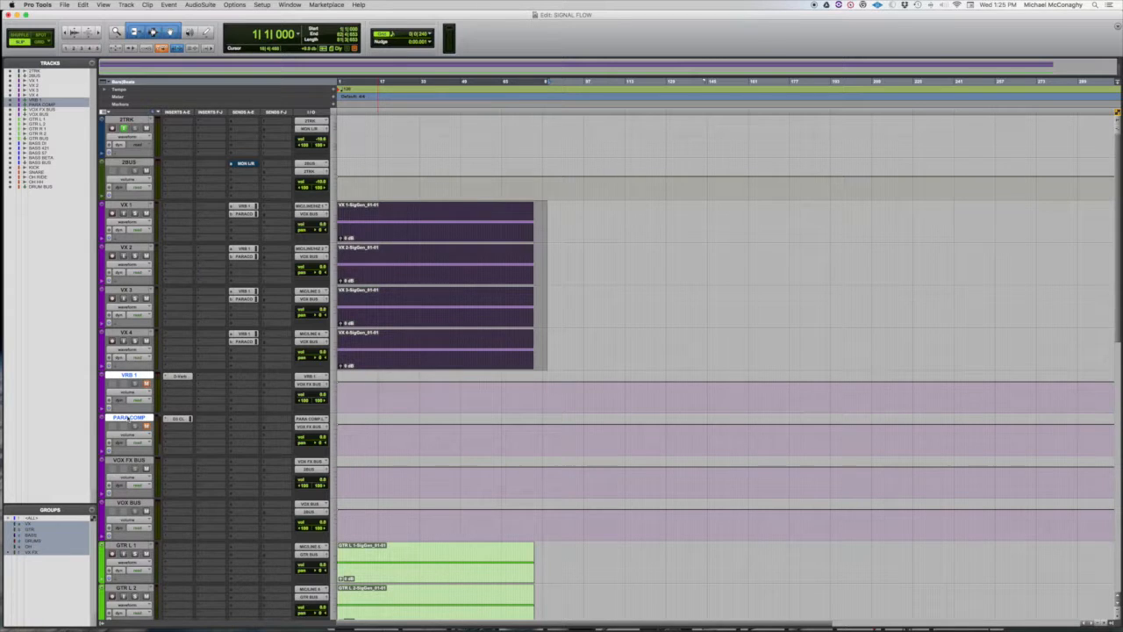
pyautogui.click(148, 427)
# Step: Select the guitar tracks from GTR L 1 through GTR R 2
pyautogui.scroll(-5, 280, 446)
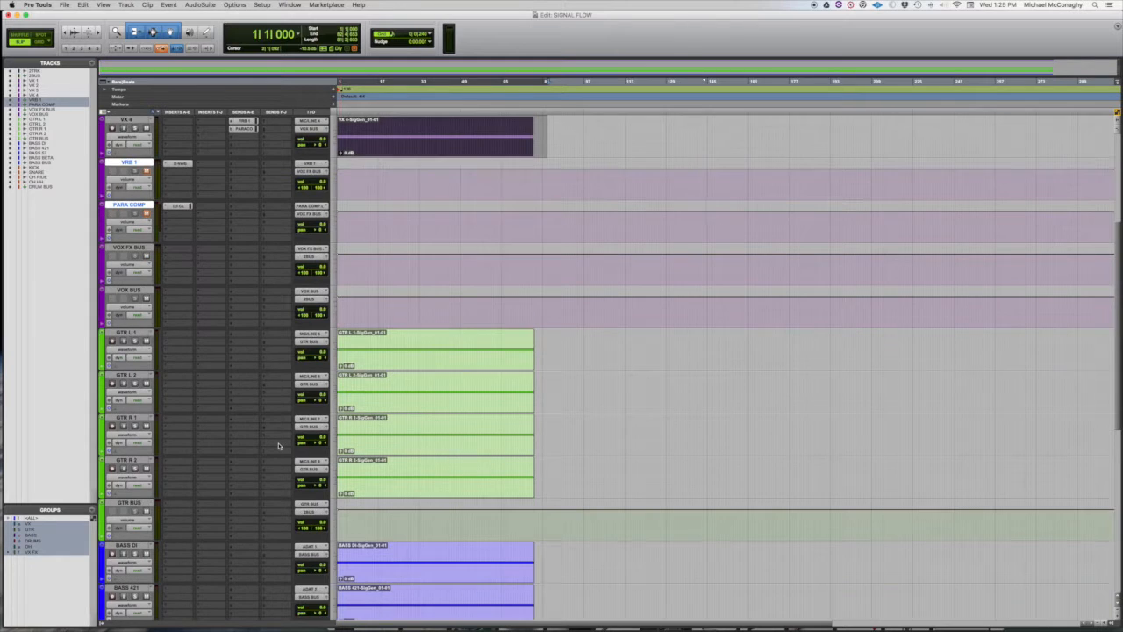
pyautogui.click(128, 332)
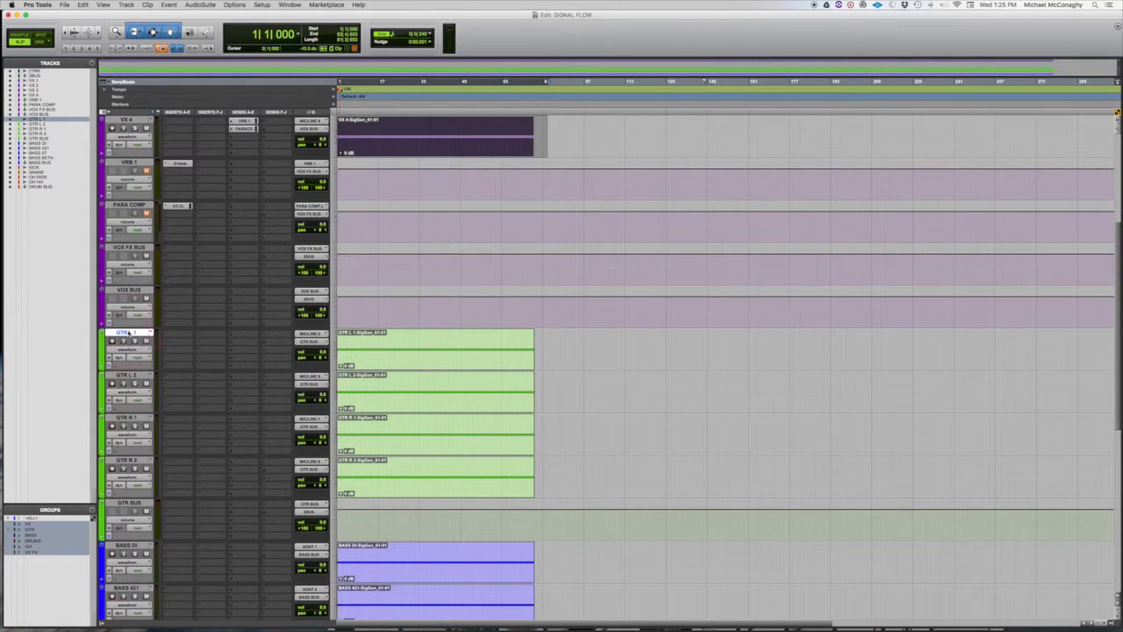
pyautogui.keyDown('shift'); pyautogui.click(129, 460); pyautogui.keyUp('shift')
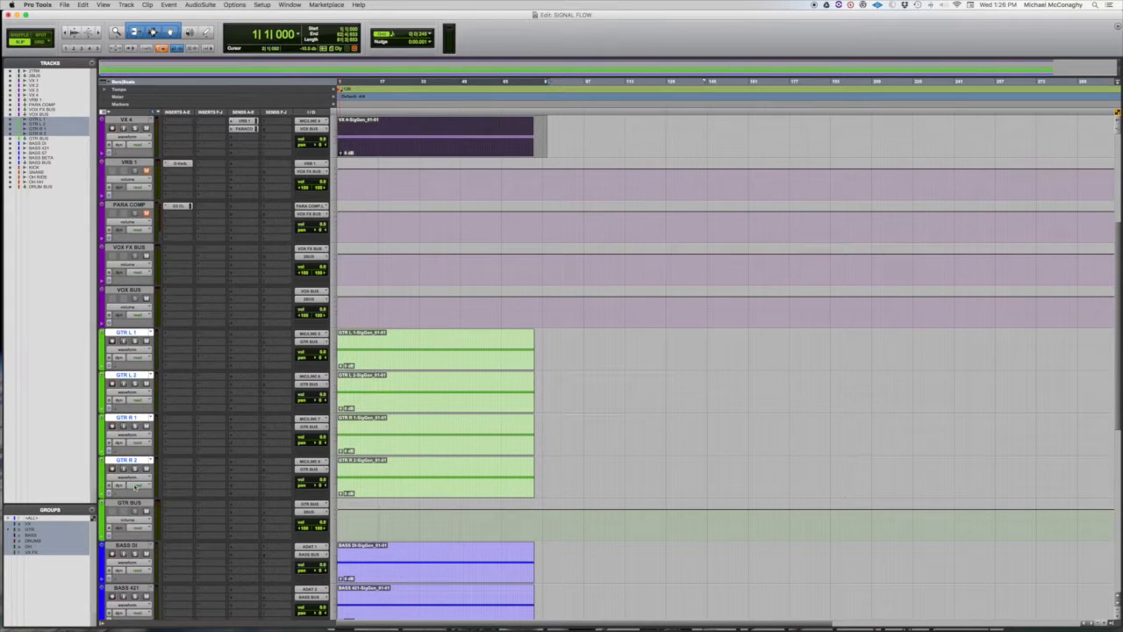
pyautogui.scroll(5, 125, 498)
pyautogui.scroll(-15, 128, 465)
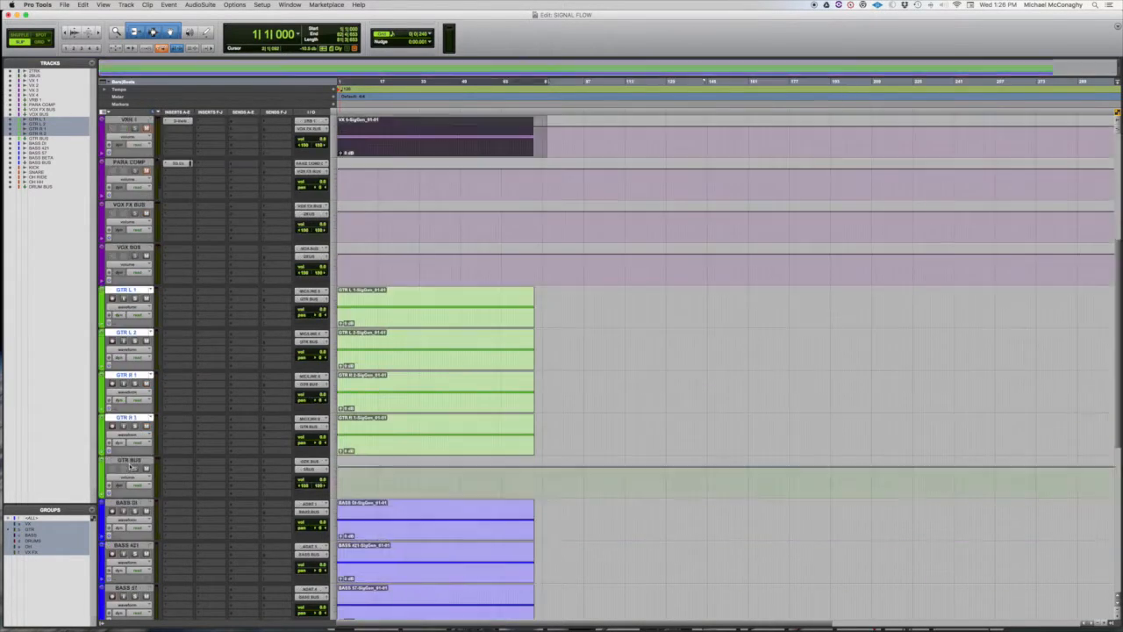
# Step: Select the bass tracks from BASS DI through BASS BETA, leaving BASS BUS out of the selection
pyautogui.scroll(3, 138, 292)
pyautogui.click(127, 289)
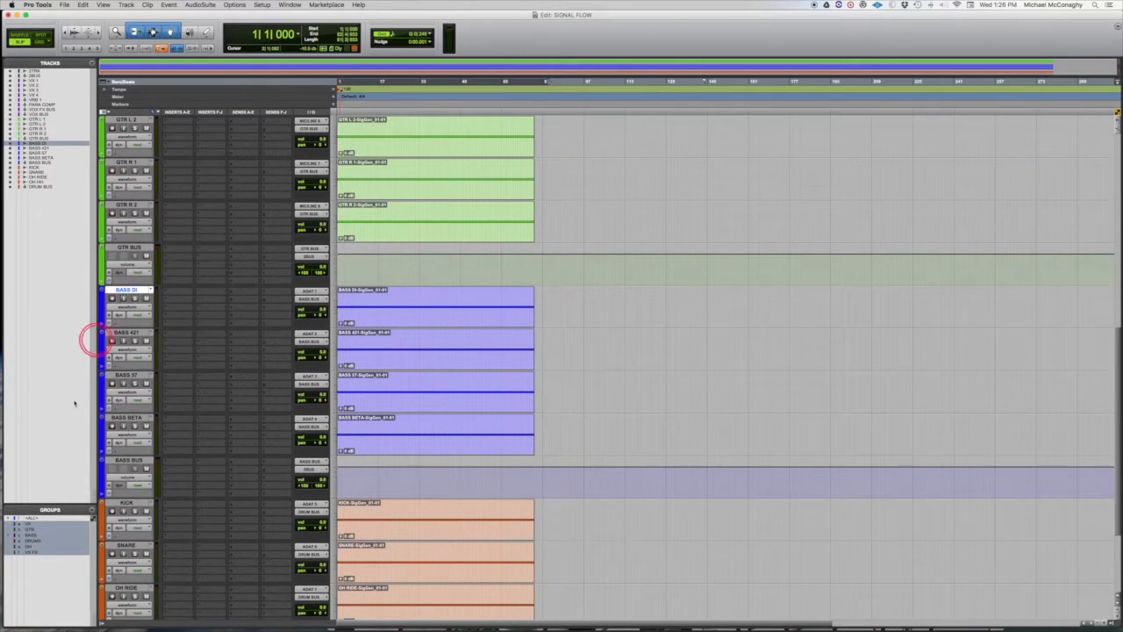
pyautogui.keyDown('shift'); pyautogui.click(129, 461); pyautogui.keyUp('shift')
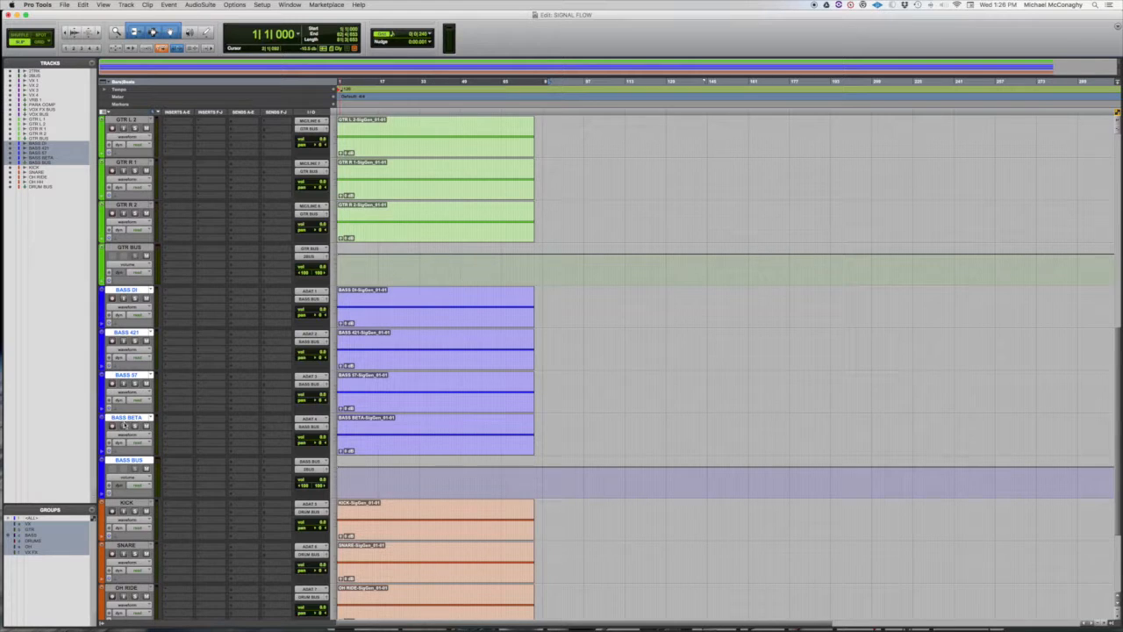
pyautogui.keyDown('super'); pyautogui.click(127, 461); pyautogui.keyUp('super')
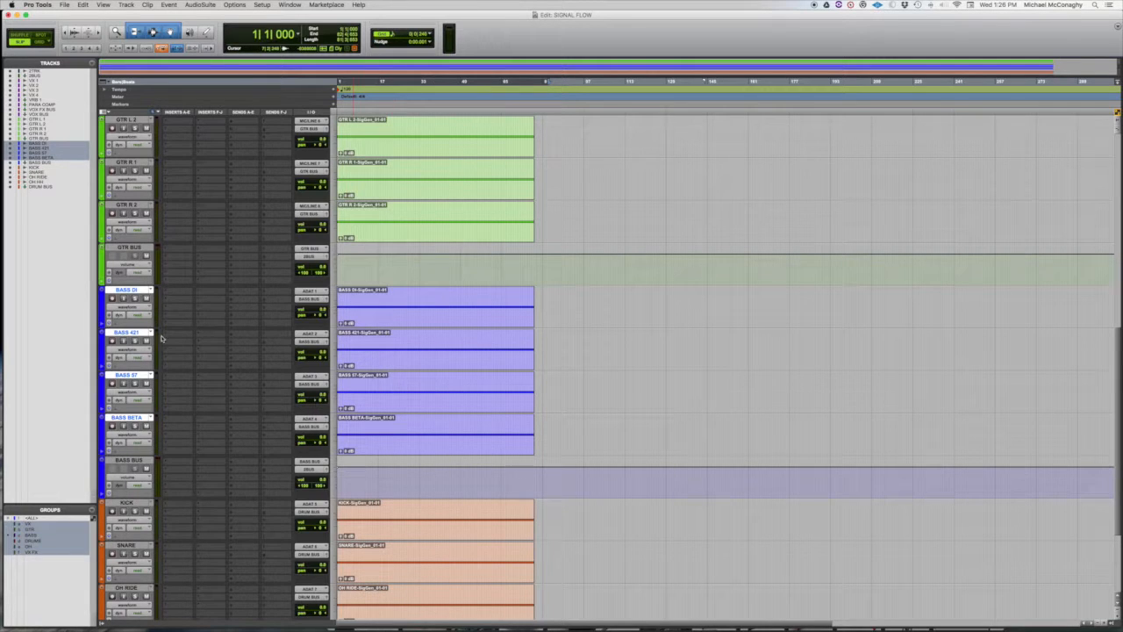
# Step: Unmute the grouped vocal tracks VX 1 to VX 4 and solo them
pyautogui.scroll(-5, 194, 377)
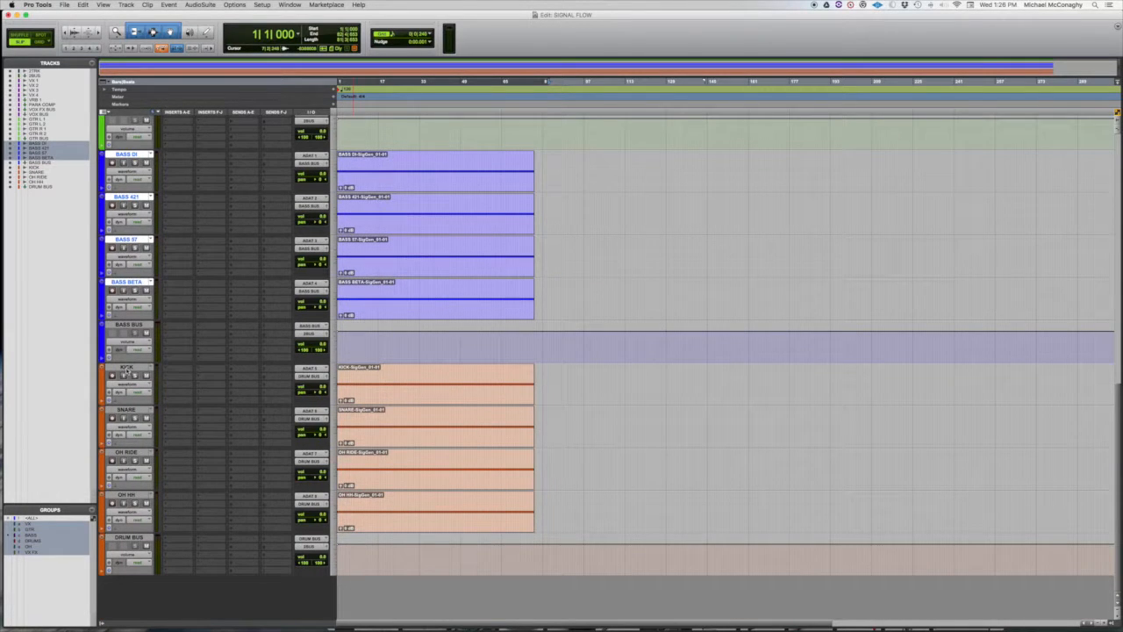
pyautogui.scroll(10, 148, 299)
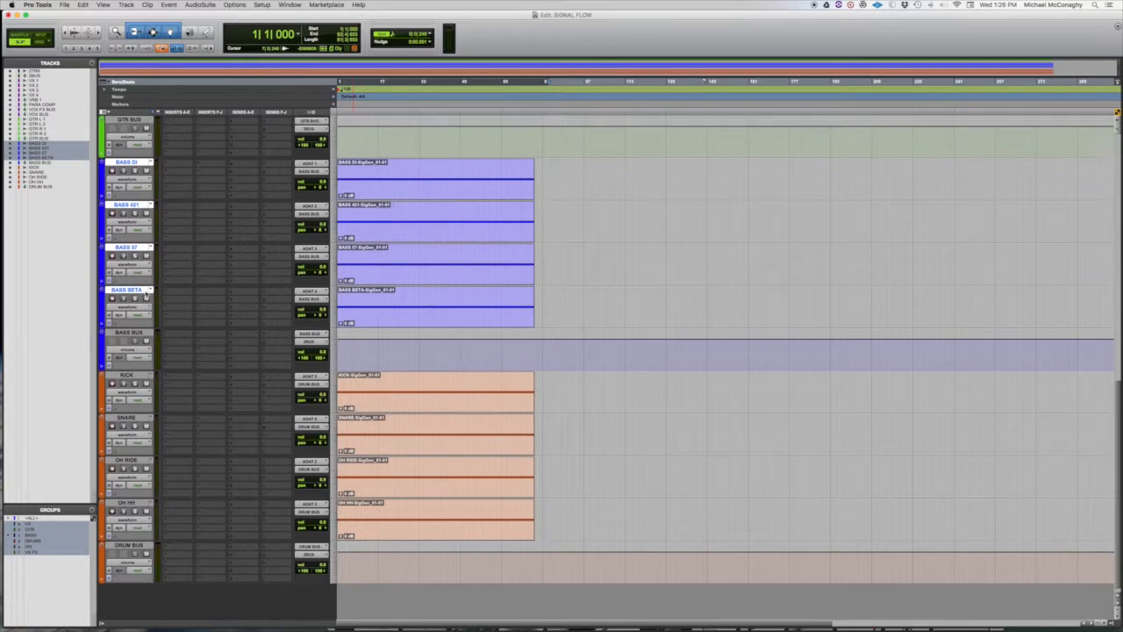
pyautogui.scroll(8, 147, 296)
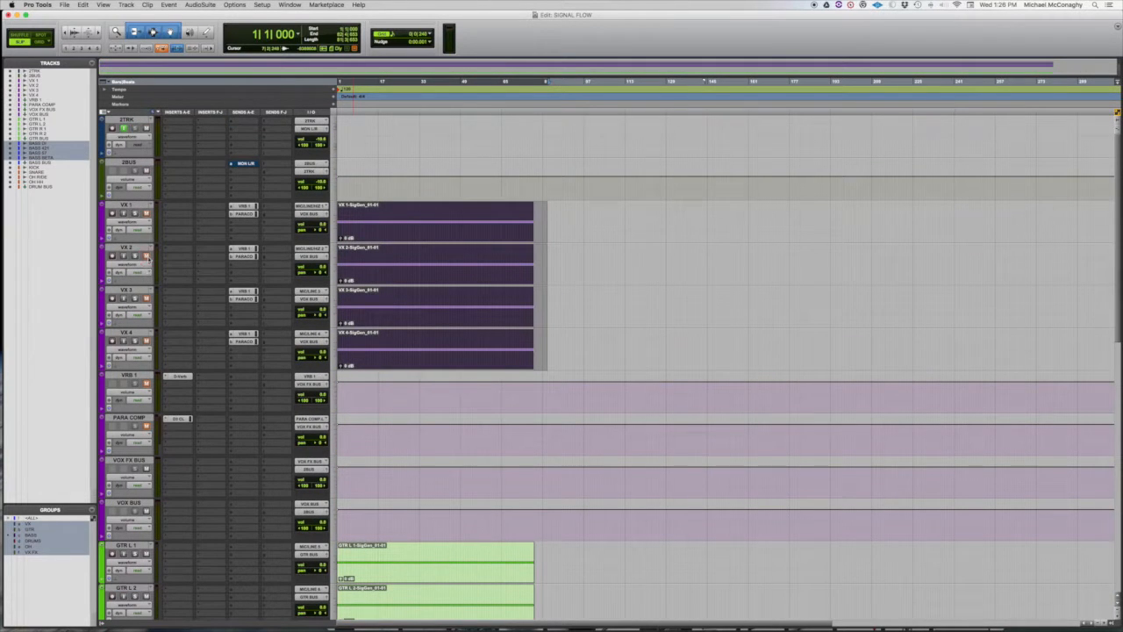
pyautogui.click(146, 256)
pyautogui.click(136, 257)
pyautogui.click(136, 256)
pyautogui.click(136, 256)
# Step: Select the VOX BUS and VOX FX BUS tracks, and toggle the VRB 1 track's mute off and on
pyautogui.click(129, 503)
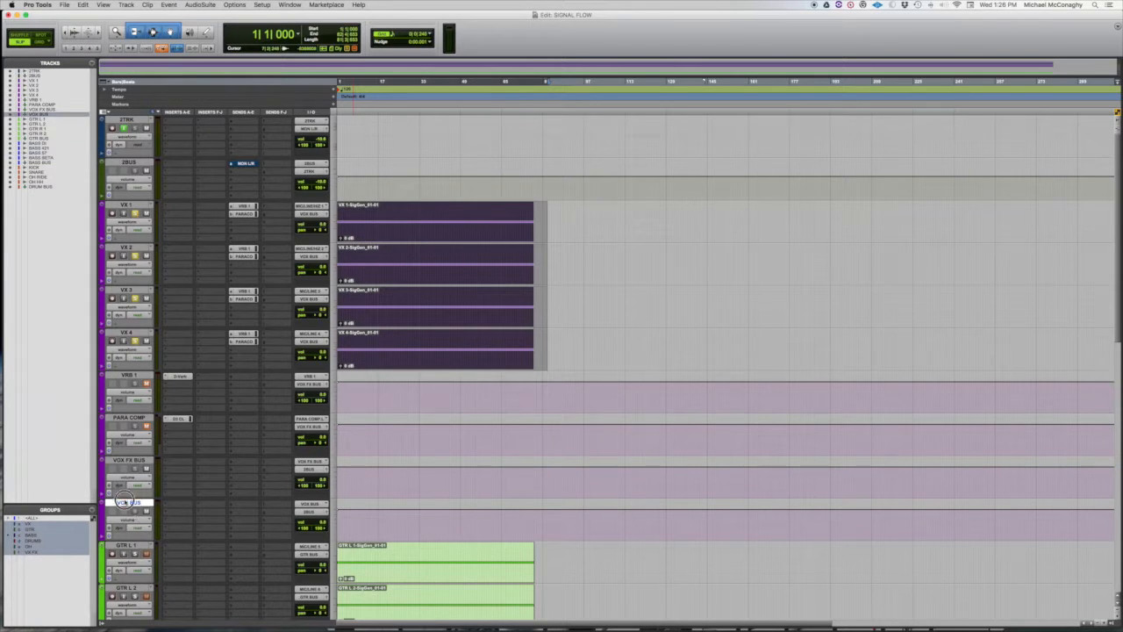
pyautogui.keyDown('shift'); pyautogui.click(132, 459); pyautogui.keyUp('shift')
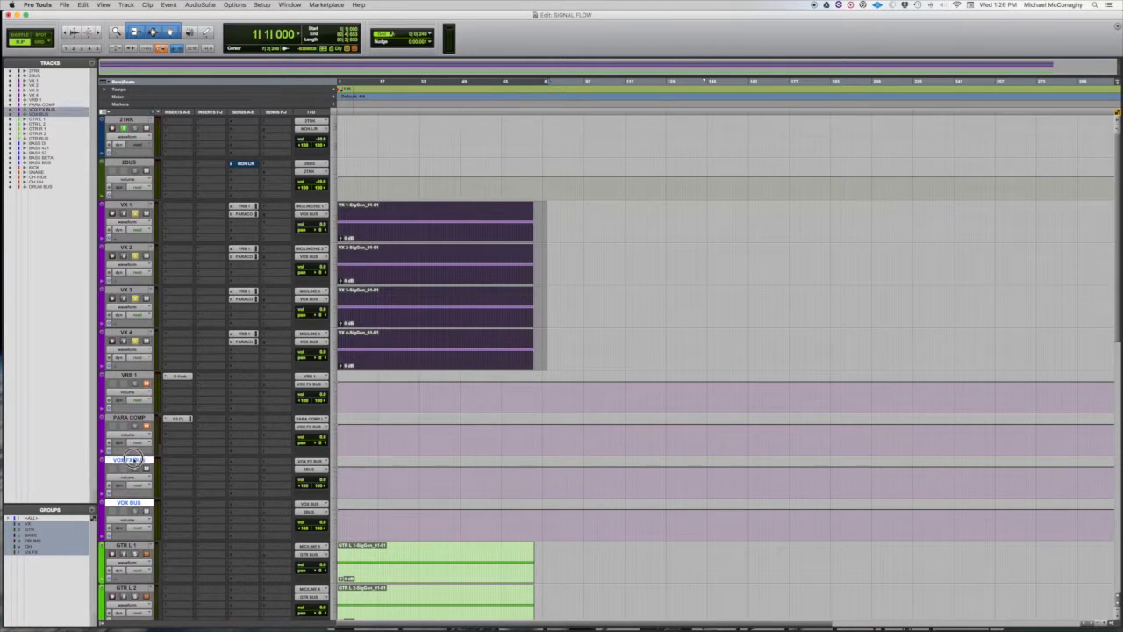
pyautogui.click(136, 376)
pyautogui.click(144, 384)
pyautogui.click(145, 383)
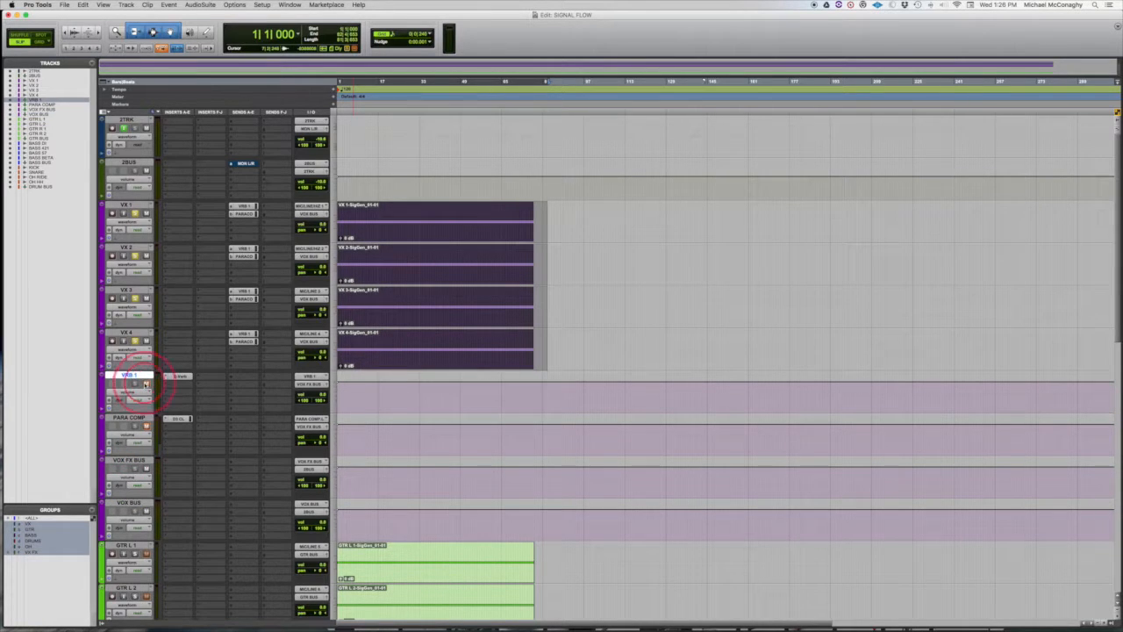
# Step: Trace the vocal routing by selecting VOX FX BUS, VOX BUS and 2BUS in turn, toggling the VX group's solo off and on
pyautogui.click(132, 462)
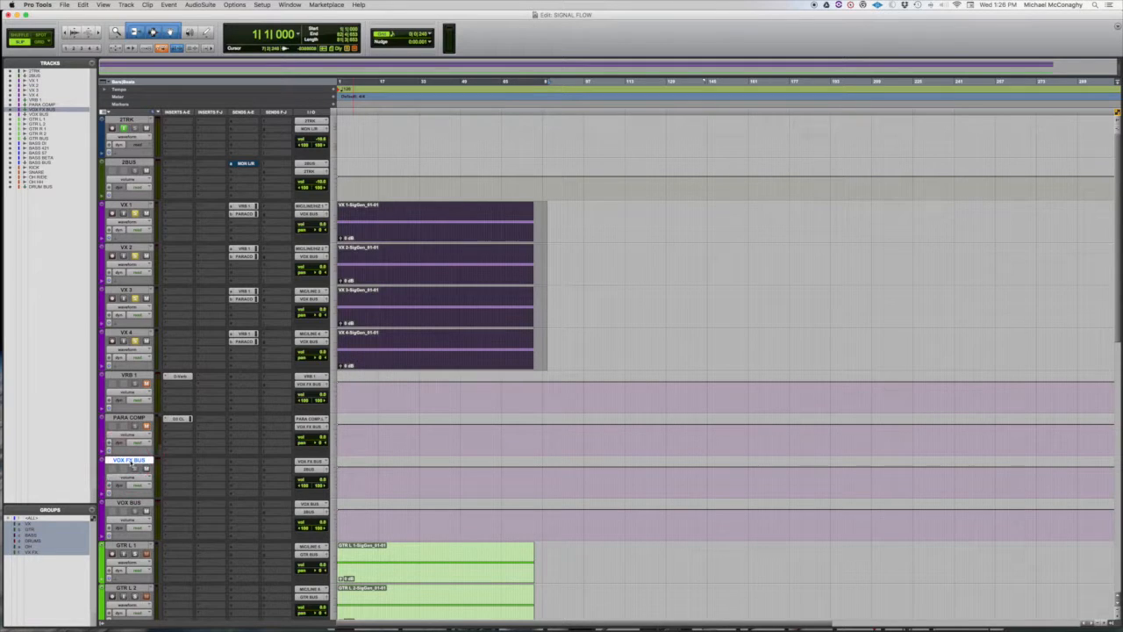
pyautogui.click(136, 341)
pyautogui.click(136, 341)
pyautogui.click(134, 502)
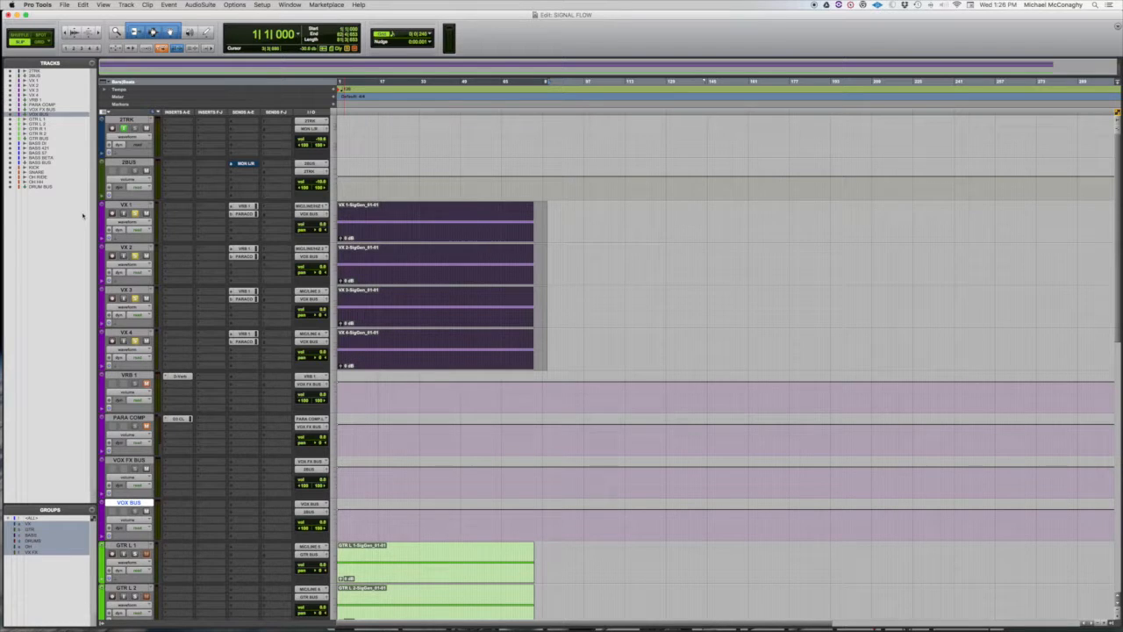
pyautogui.click(128, 162)
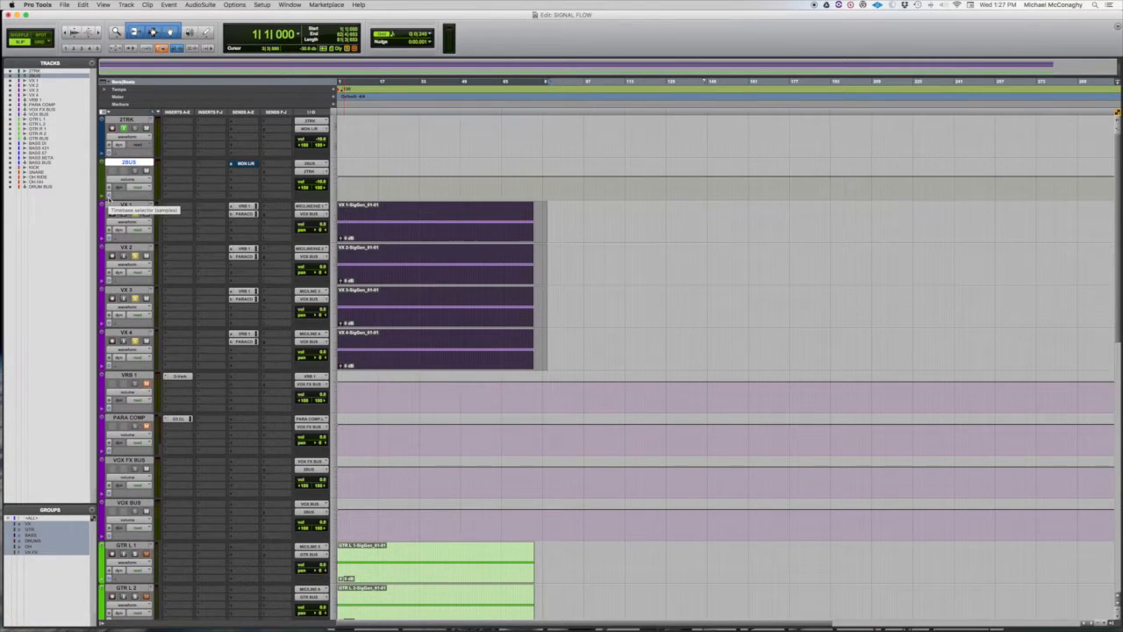
pyautogui.scroll(-8, 133, 362)
pyautogui.scroll(8, 134, 362)
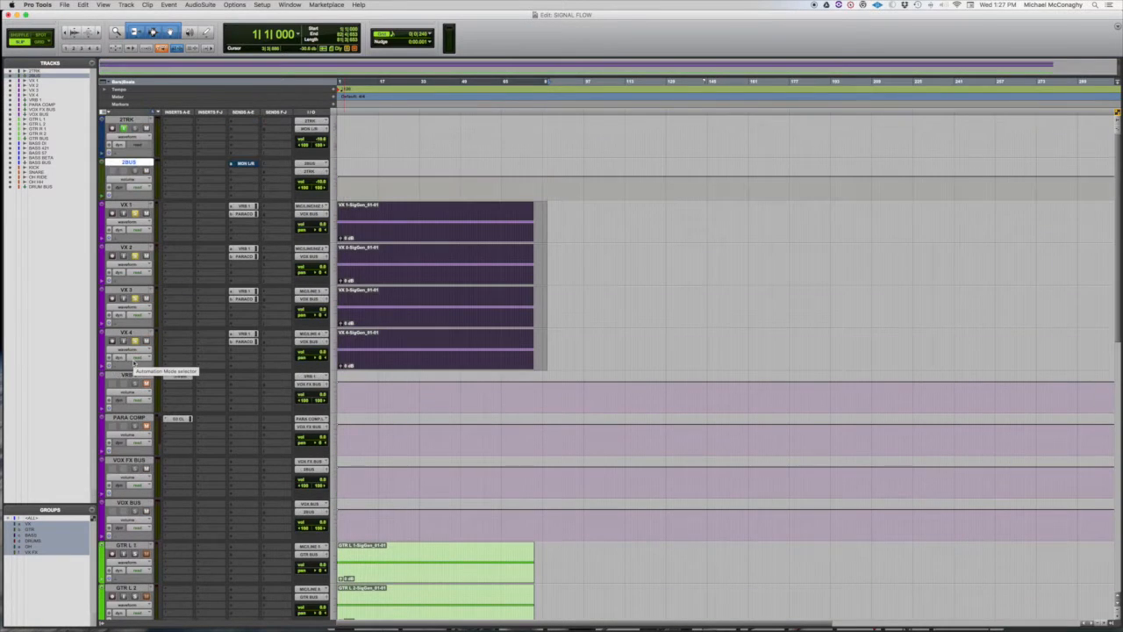
# Step: Step through the VX track names in the naming dialog, starting from VX 1
pyautogui.doubleClick(126, 205)
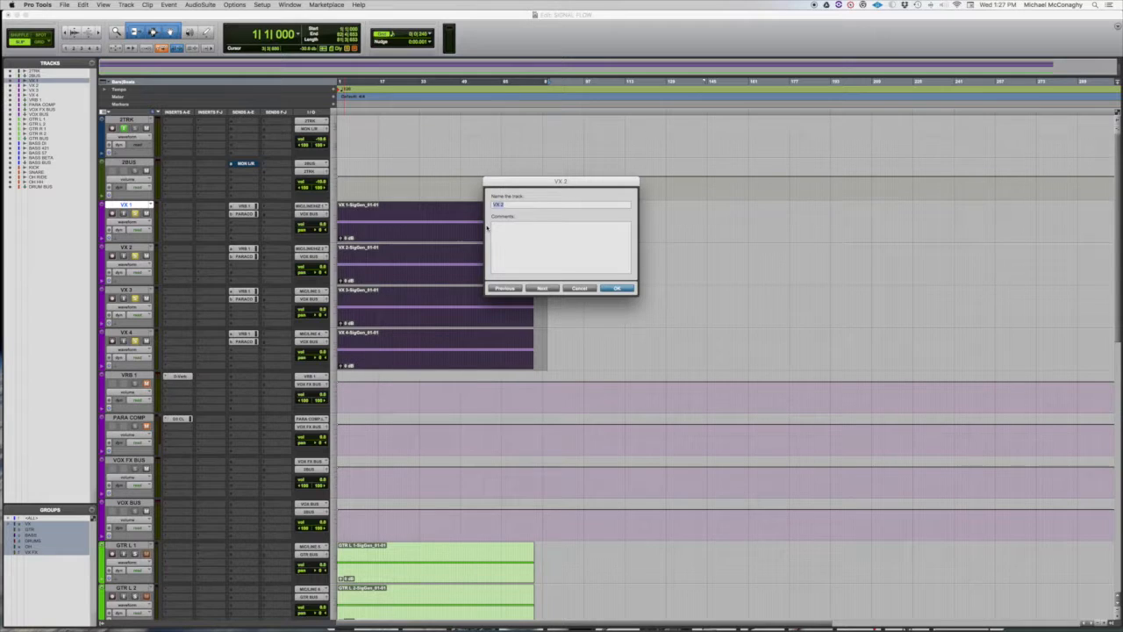
pyautogui.write('VX 1')
pyautogui.write('VX 1')
pyautogui.press('Return')
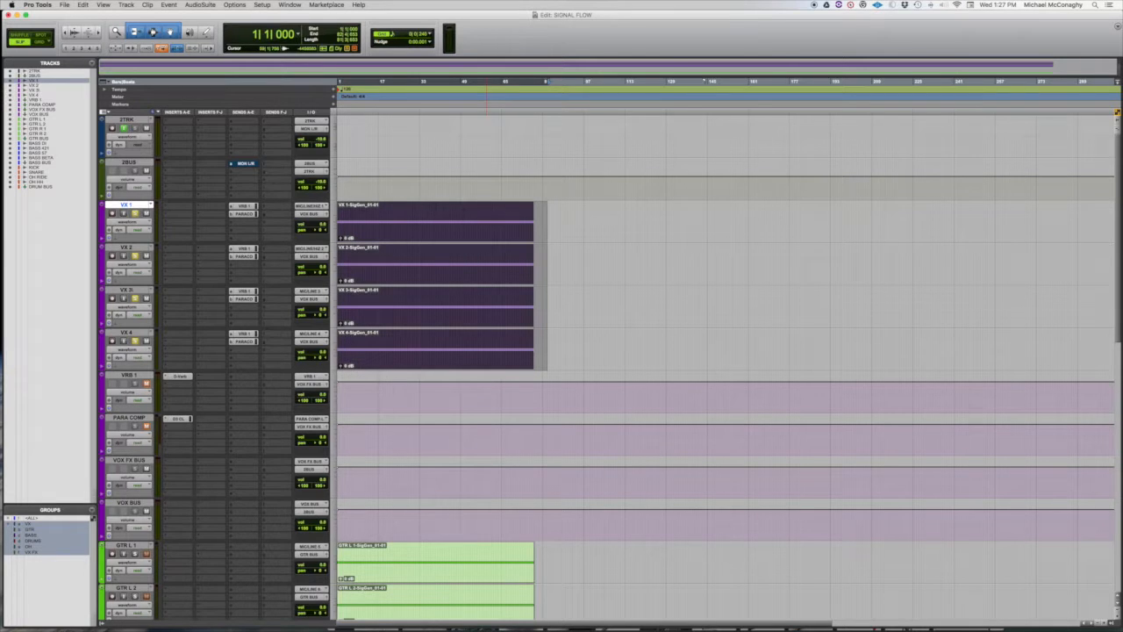
# Step: Rename the third vocal track as VX 3
pyautogui.doubleClick(143, 290)
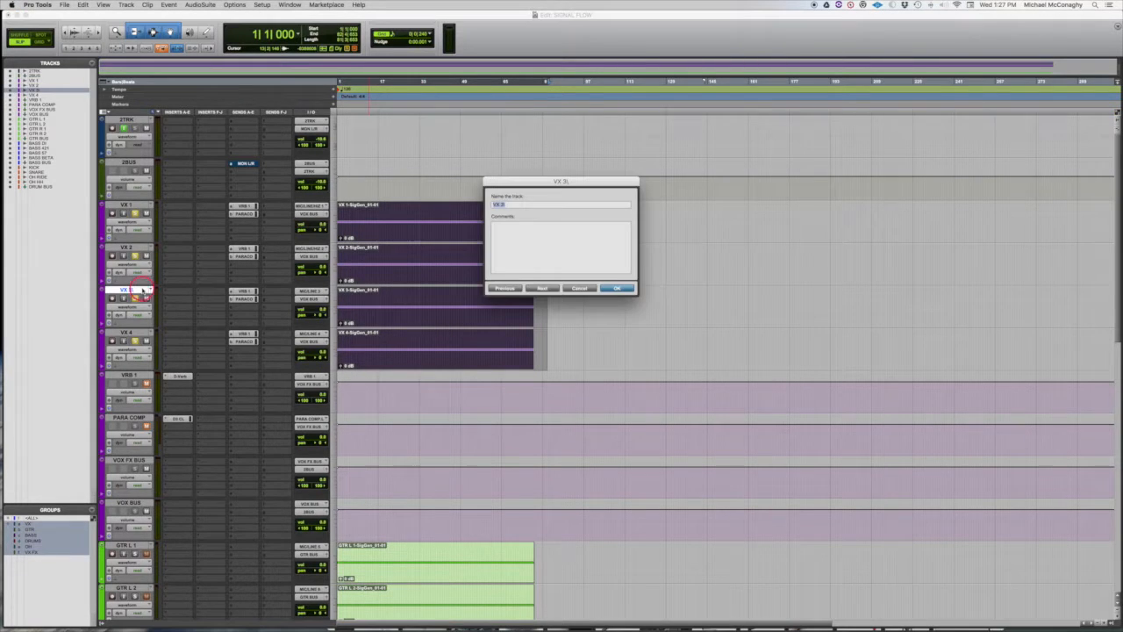
pyautogui.press('Right')
pyautogui.press('Return')
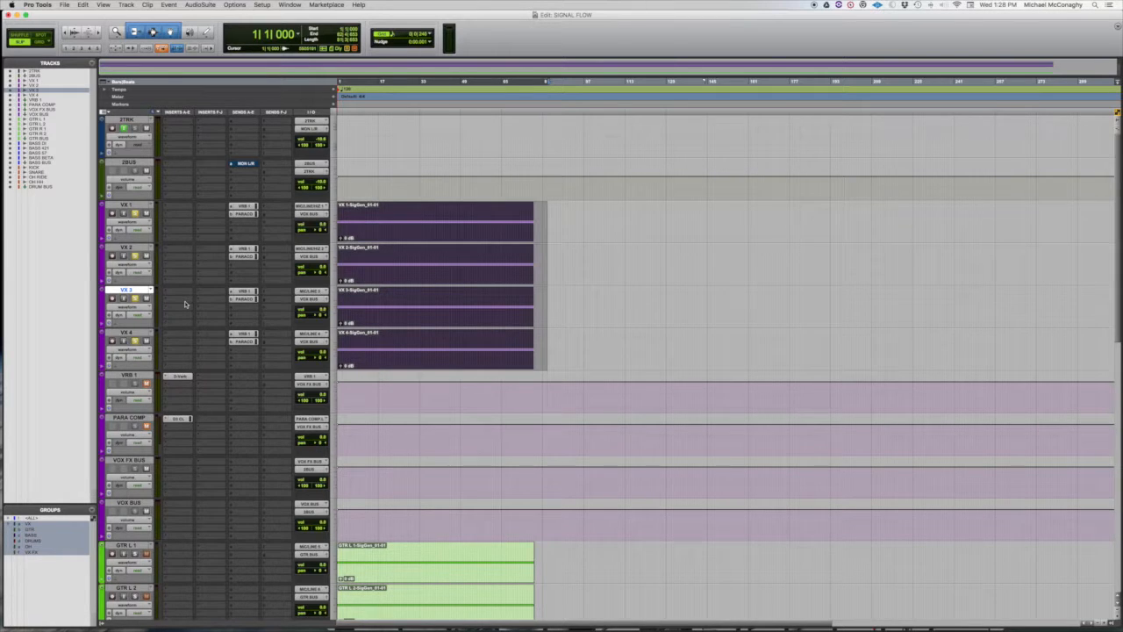
# Step: Select the DRUM BUS track and review the session's tracks up to the 2BUS track and its mute
pyautogui.scroll(-4, 245, 499)
pyautogui.scroll(-10, 244, 499)
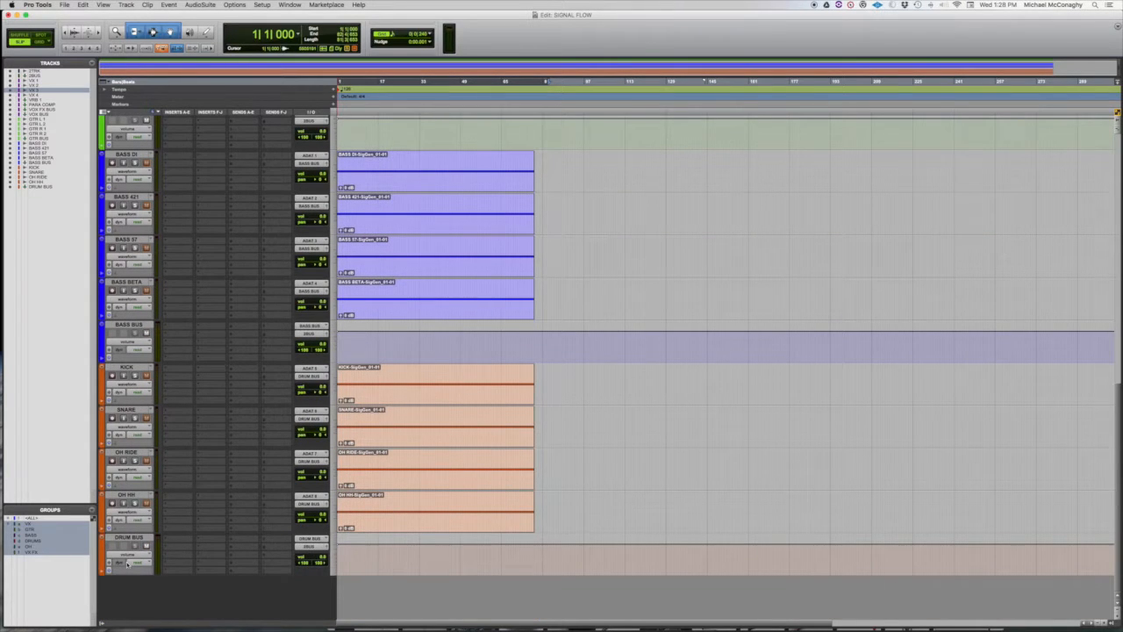
pyautogui.click(127, 537)
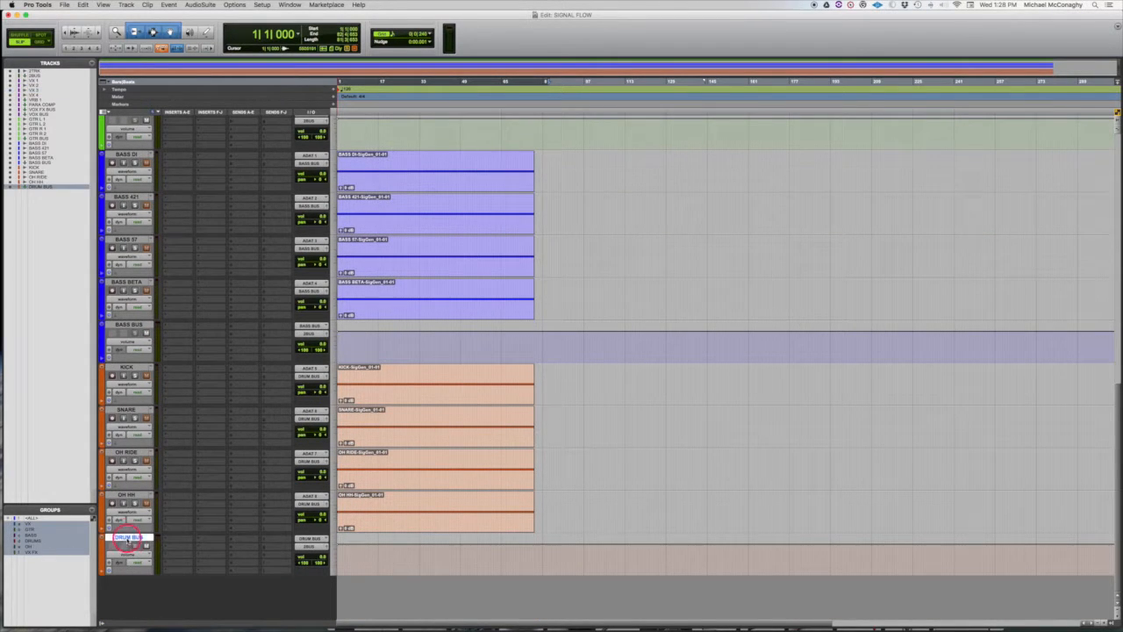
pyautogui.scroll(10, 283, 532)
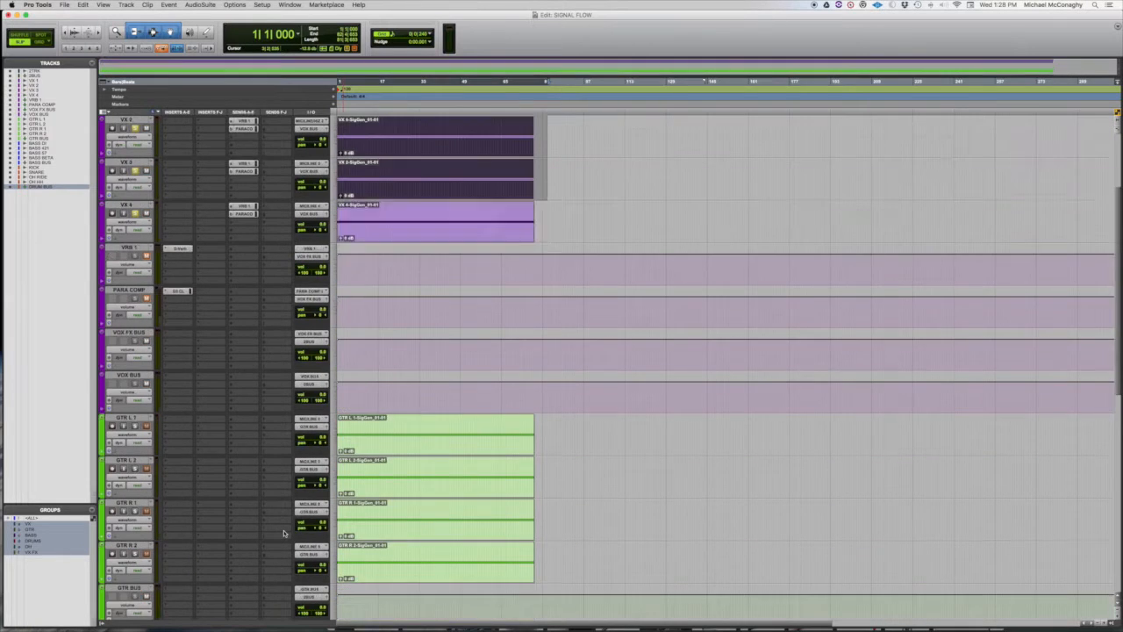
pyautogui.scroll(-10, 283, 533)
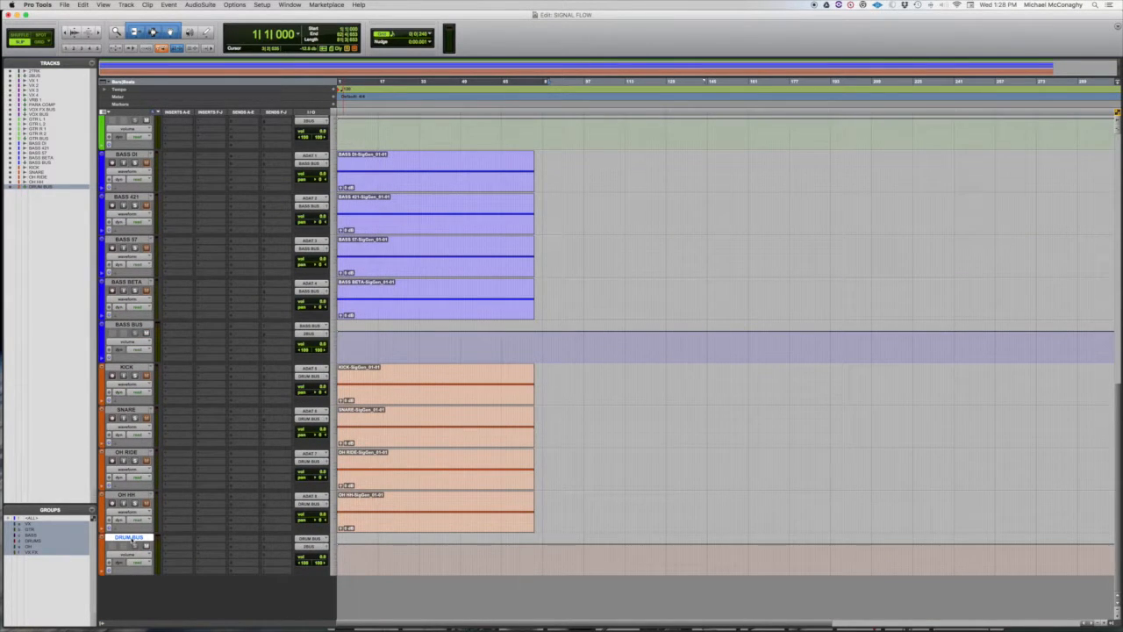
pyautogui.scroll(10, 202, 254)
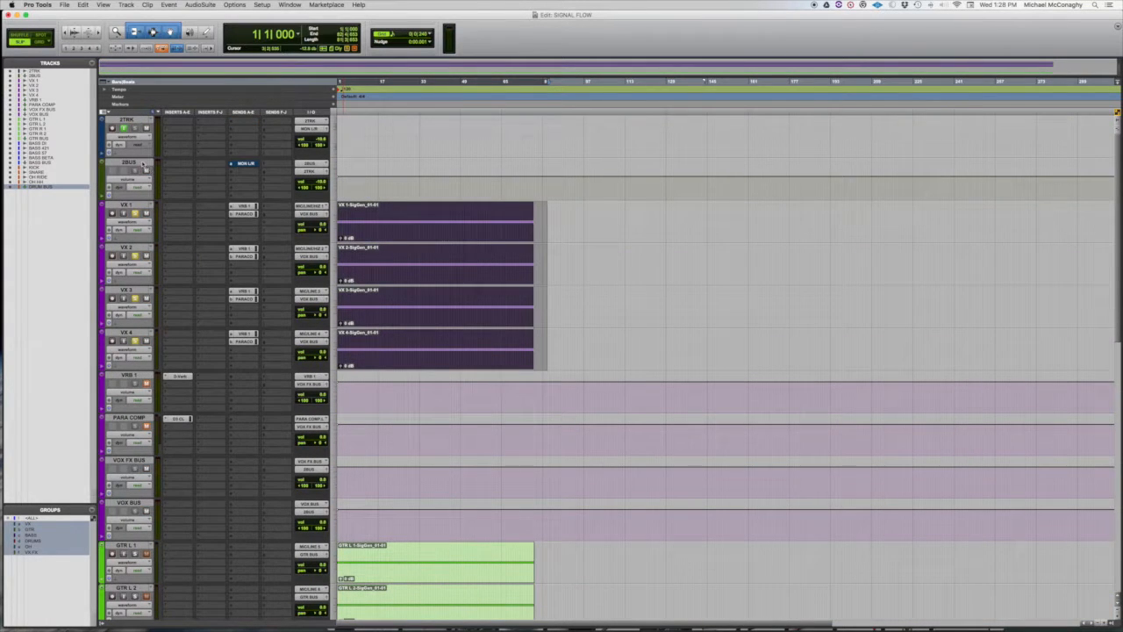
pyautogui.click(146, 170)
# Step: Recolor the tracks from VX 1 through VOX BUS, trying another swatch before reapplying purple
pyautogui.click(118, 206)
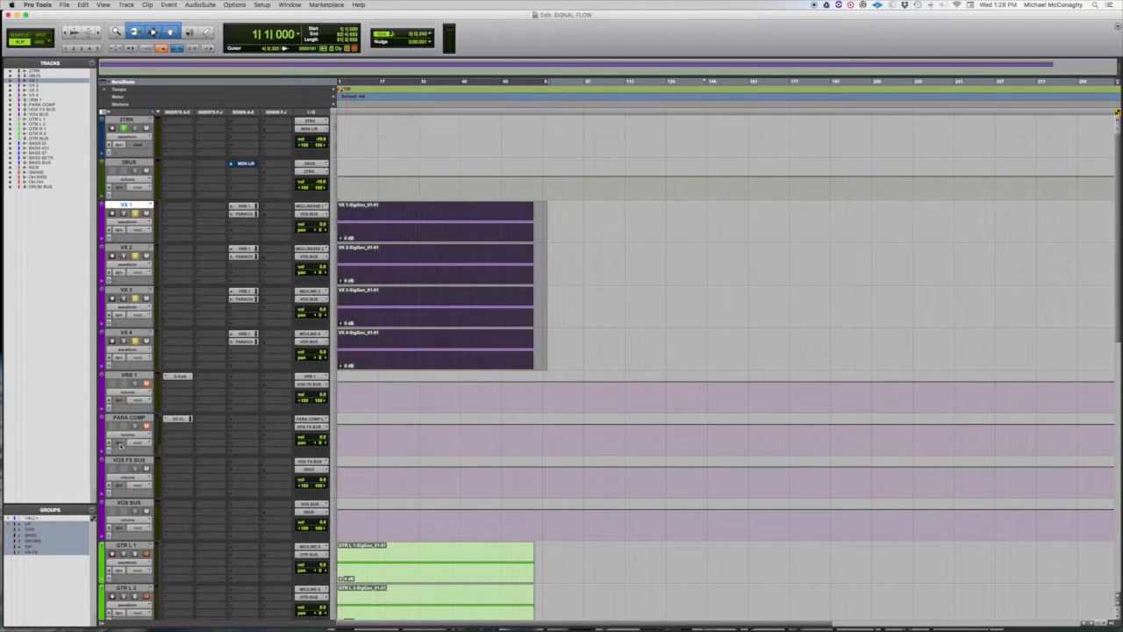
pyautogui.keyDown('shift'); pyautogui.click(129, 502); pyautogui.keyUp('shift')
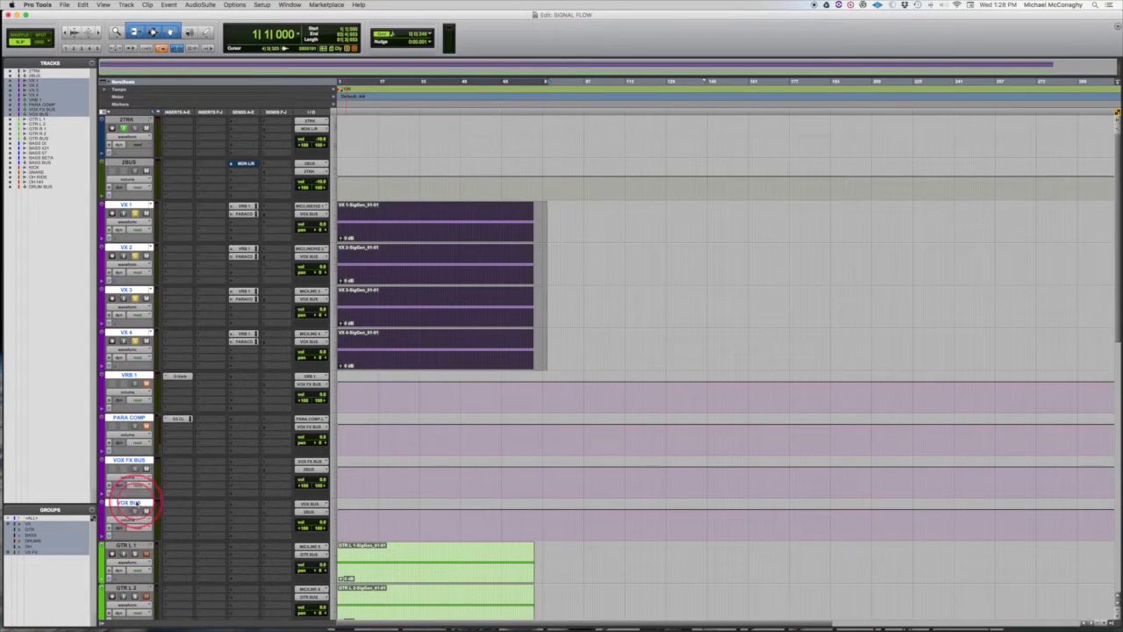
pyautogui.doubleClick(103, 349)
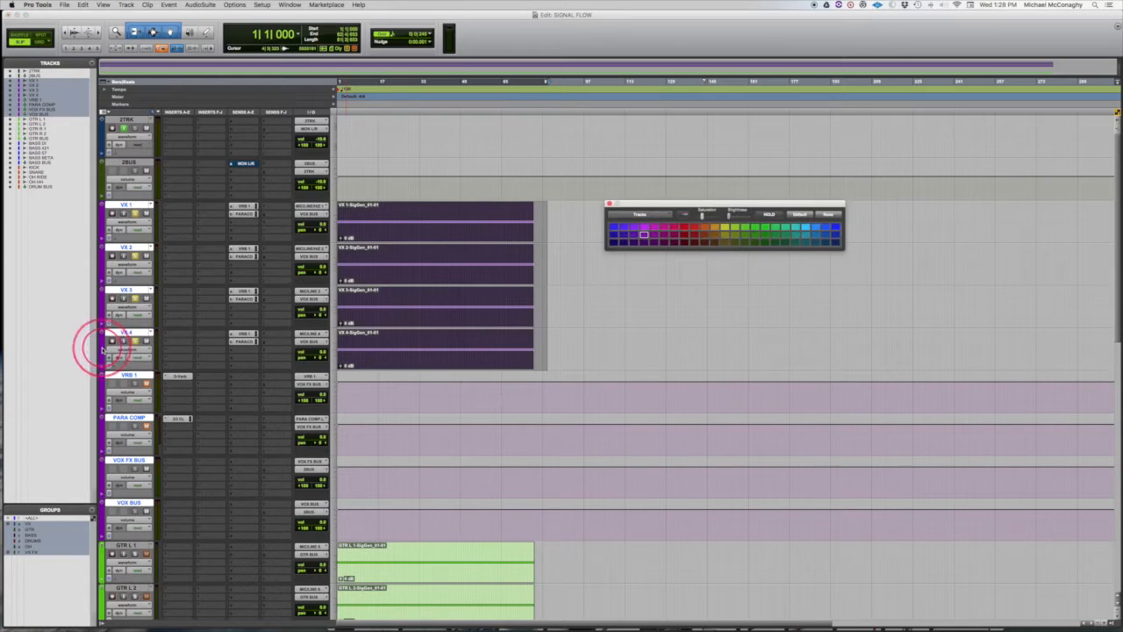
pyautogui.click(643, 236)
pyautogui.click(725, 235)
pyautogui.click(644, 236)
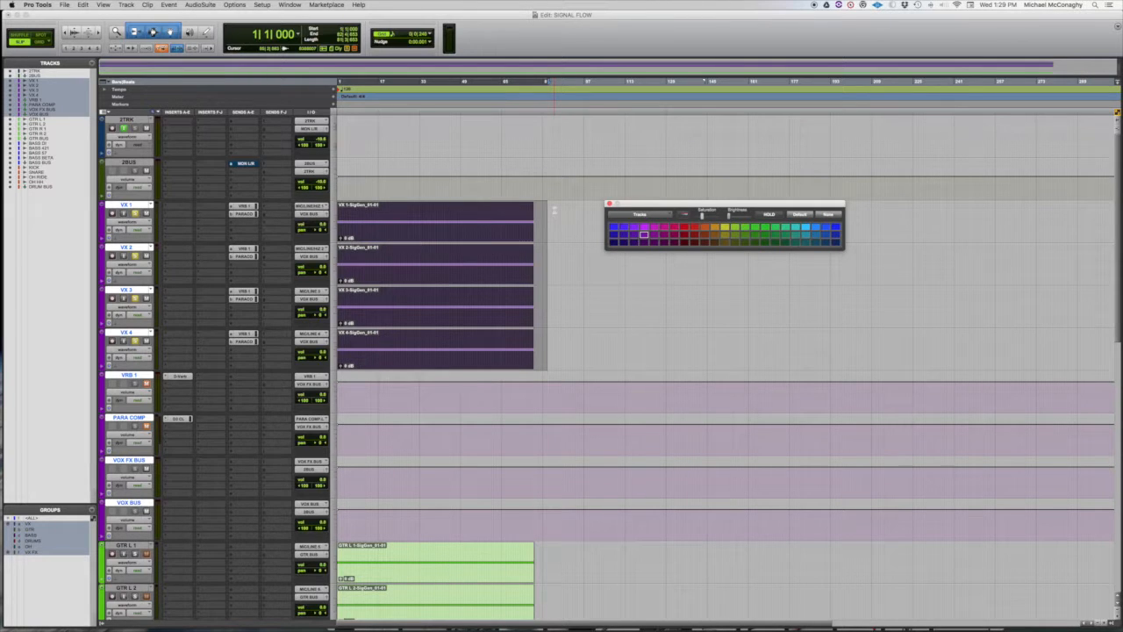
# Step: Select all the clips on the vocal tracks VX 1 through VX 4
pyautogui.moveTo(528, 209); pyautogui.dragTo(574, 527)
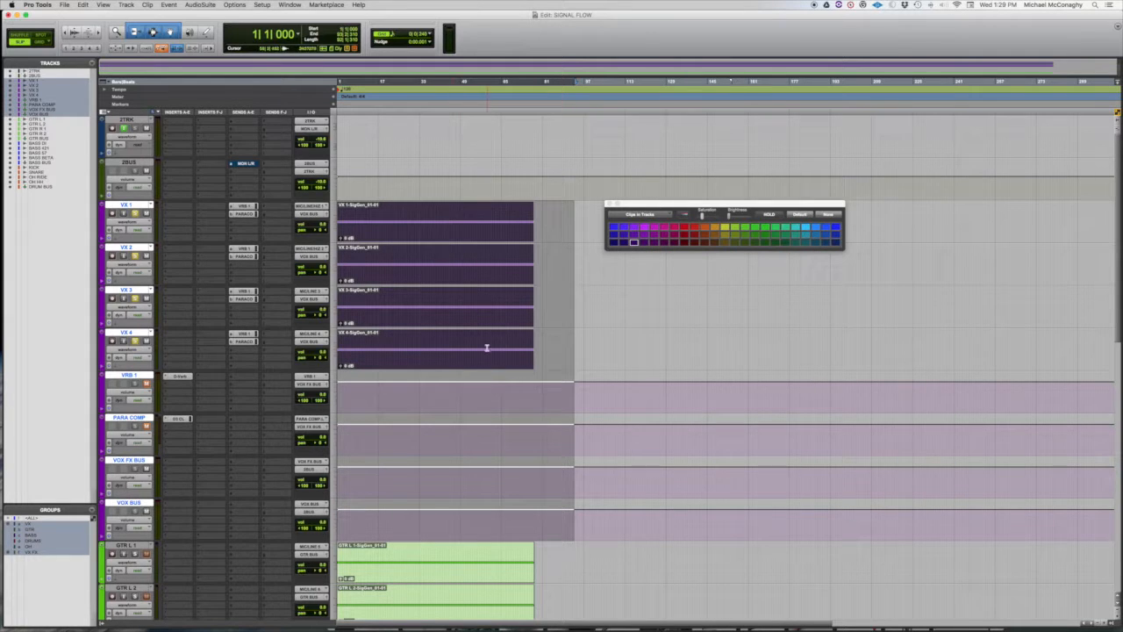
pyautogui.click(566, 219)
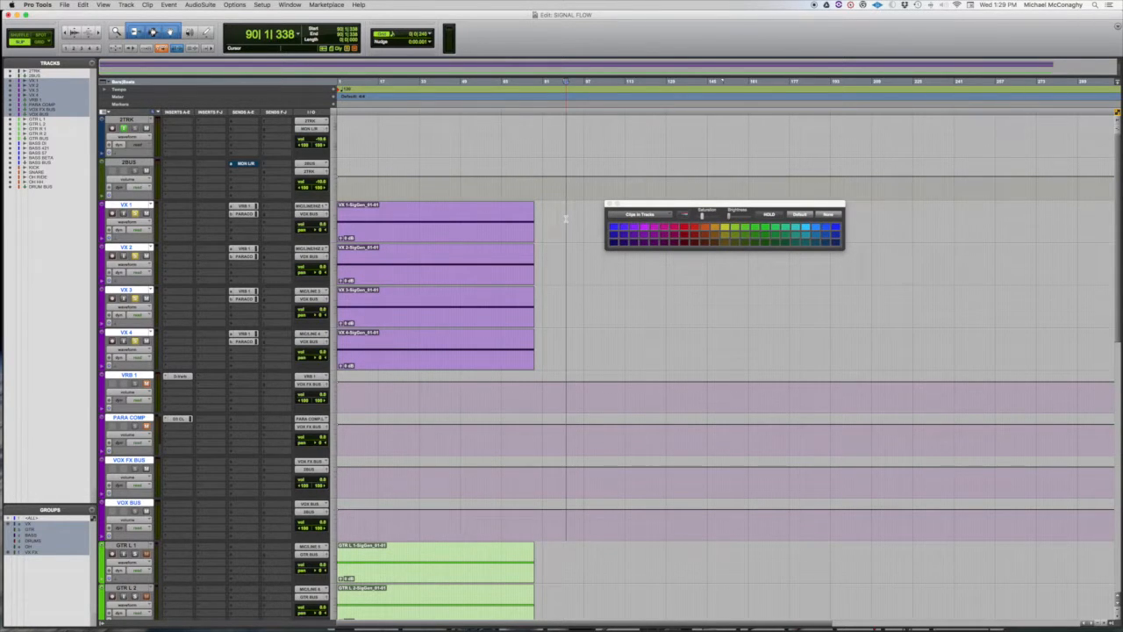
pyautogui.scroll(-3, 566, 218)
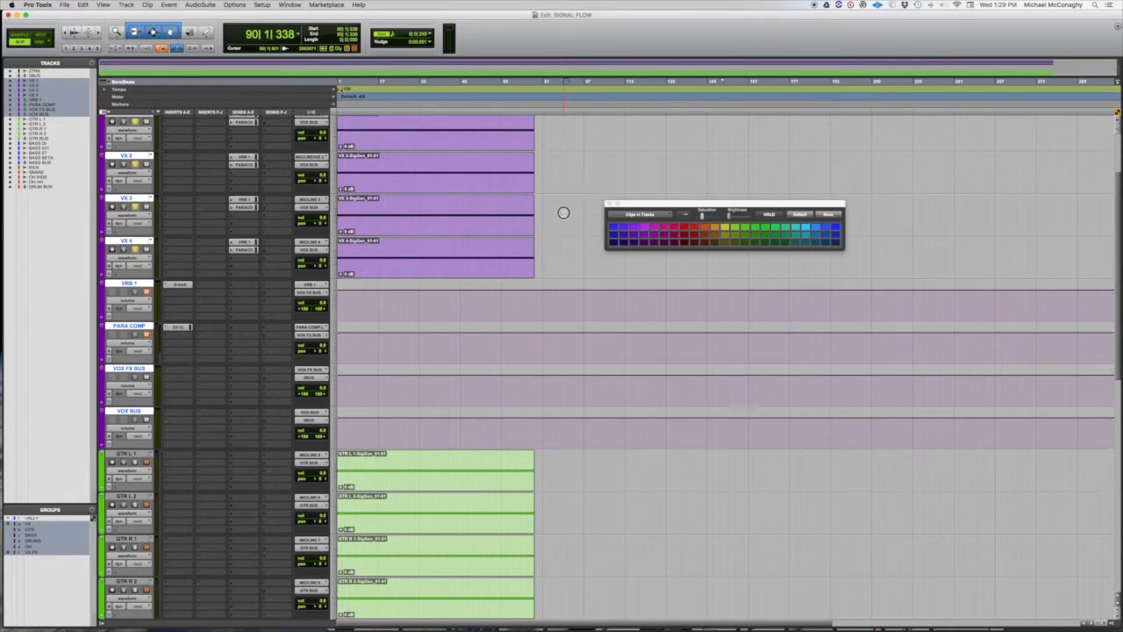
pyautogui.scroll(3, 563, 212)
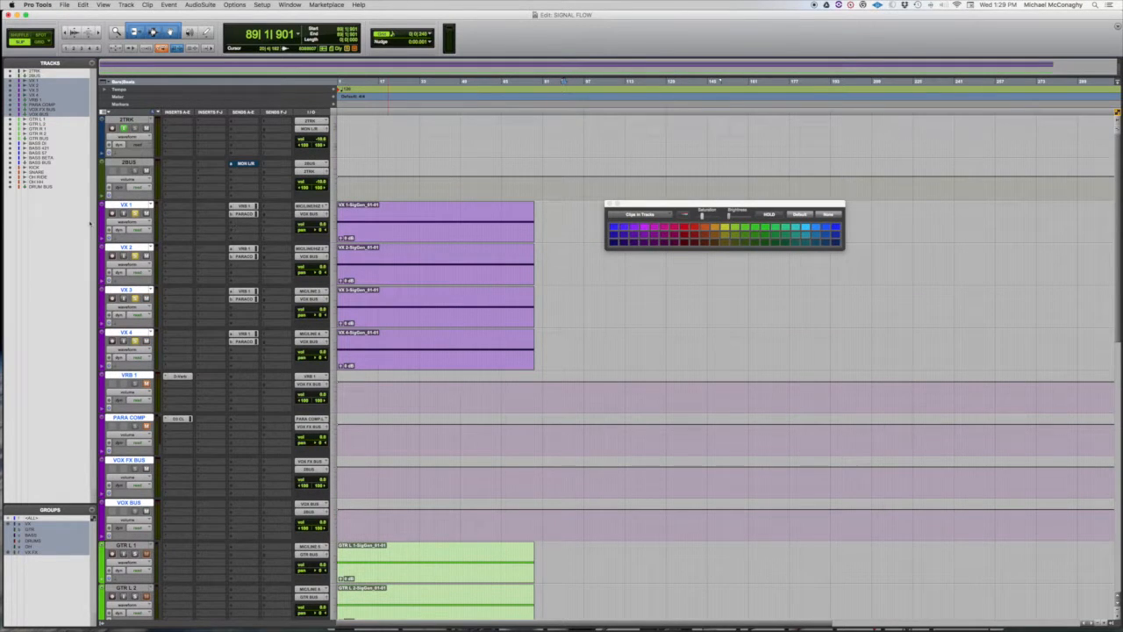
pyautogui.click(563, 209)
pyautogui.press('super+a')
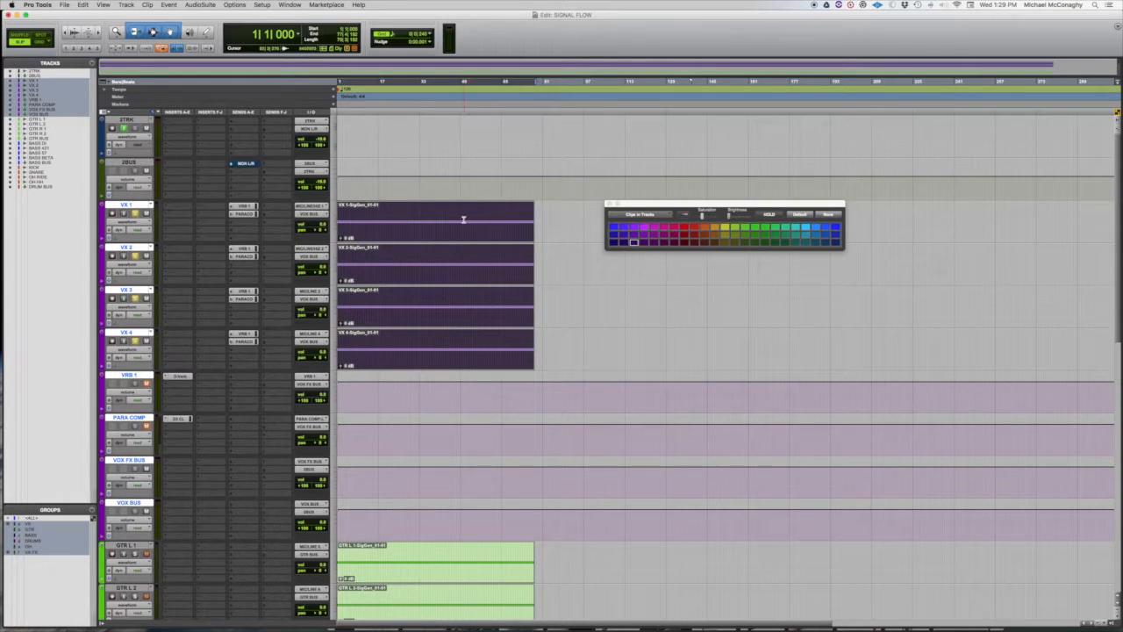
# Step: Recolor the selected VX 1 through VX 4 clips magenta-purple to match their tracks, and deselect them
pyautogui.moveTo(669, 205); pyautogui.dragTo(664, 212)
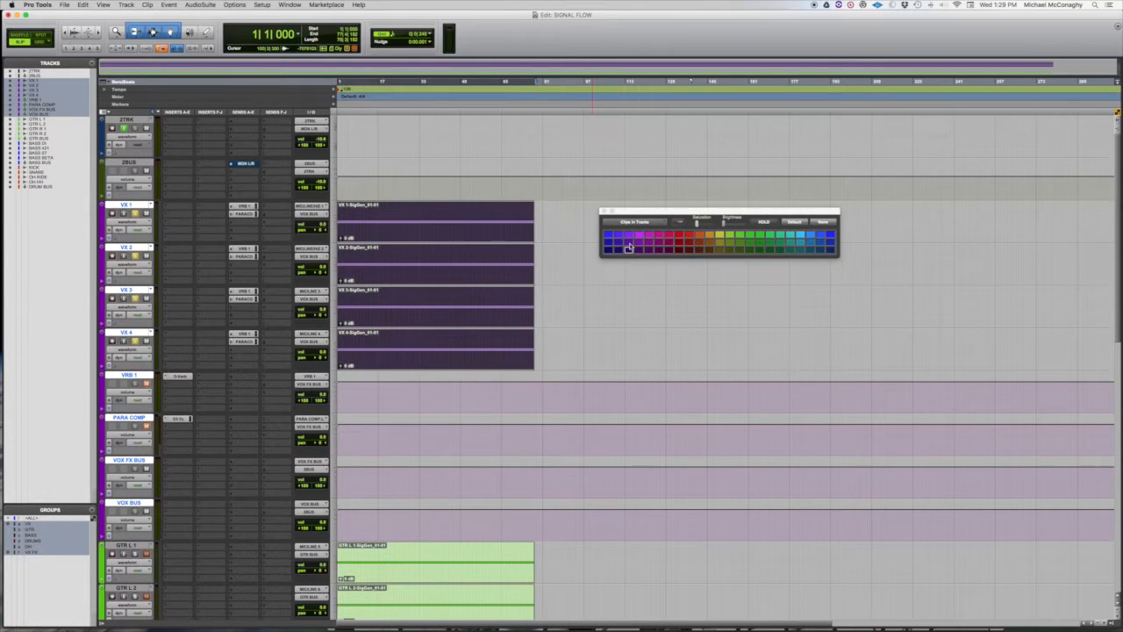
pyautogui.click(628, 247)
pyautogui.click(638, 225)
pyautogui.click(635, 215)
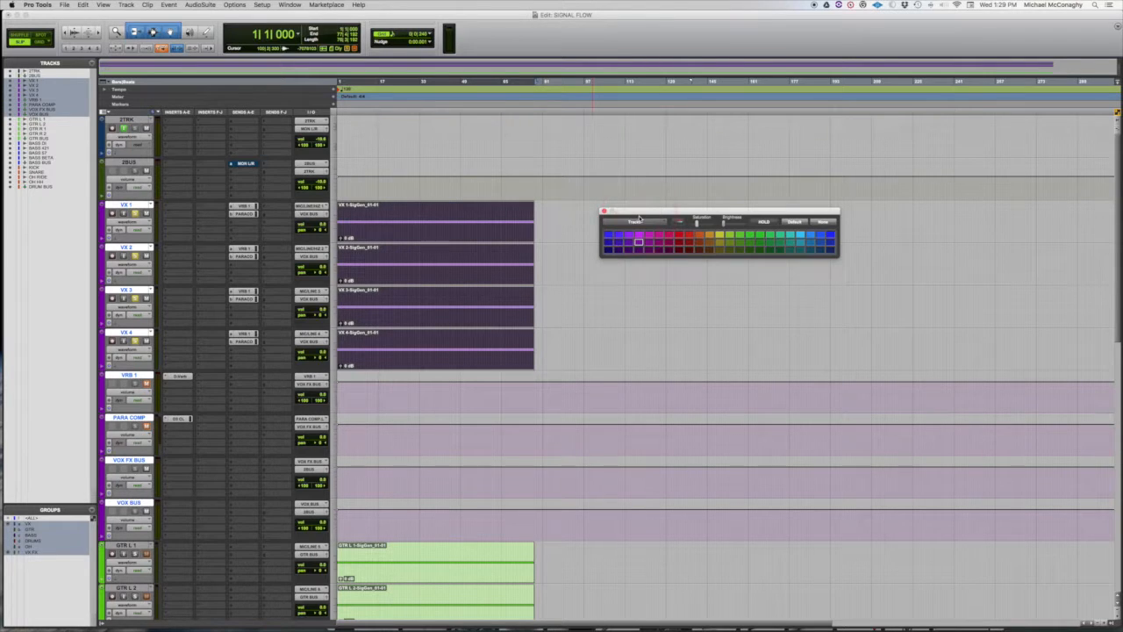
pyautogui.click(638, 223)
pyautogui.click(638, 235)
pyautogui.click(639, 246)
pyautogui.click(561, 253)
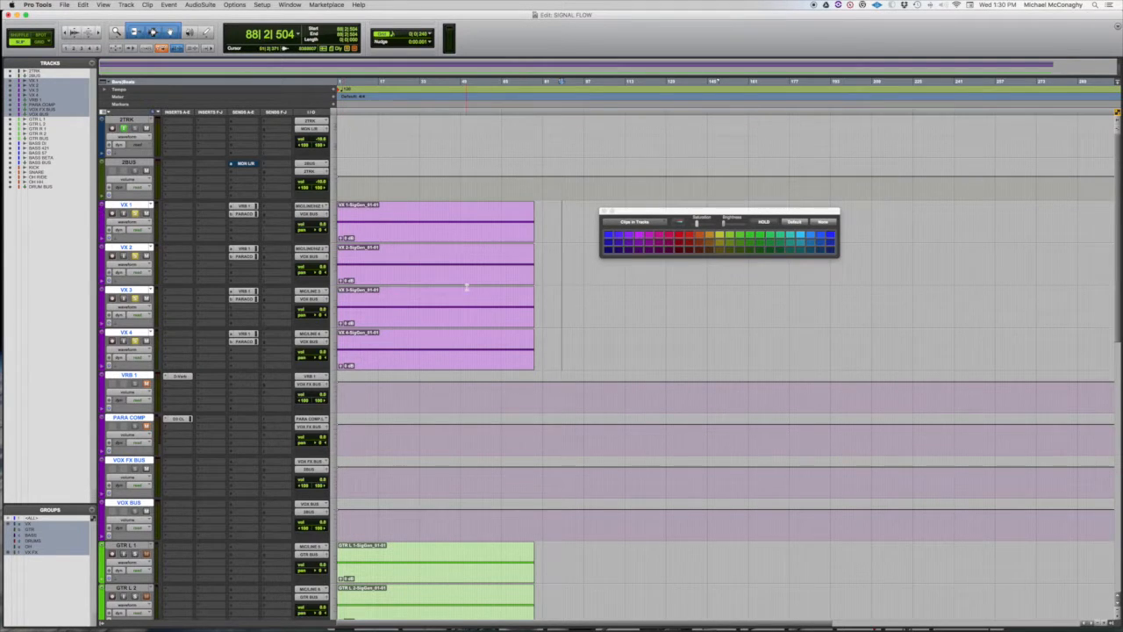
# Step: Select the tracks GTR L 1 through GTR BUS together with all the guitar clips on them
pyautogui.scroll(-5, 467, 286)
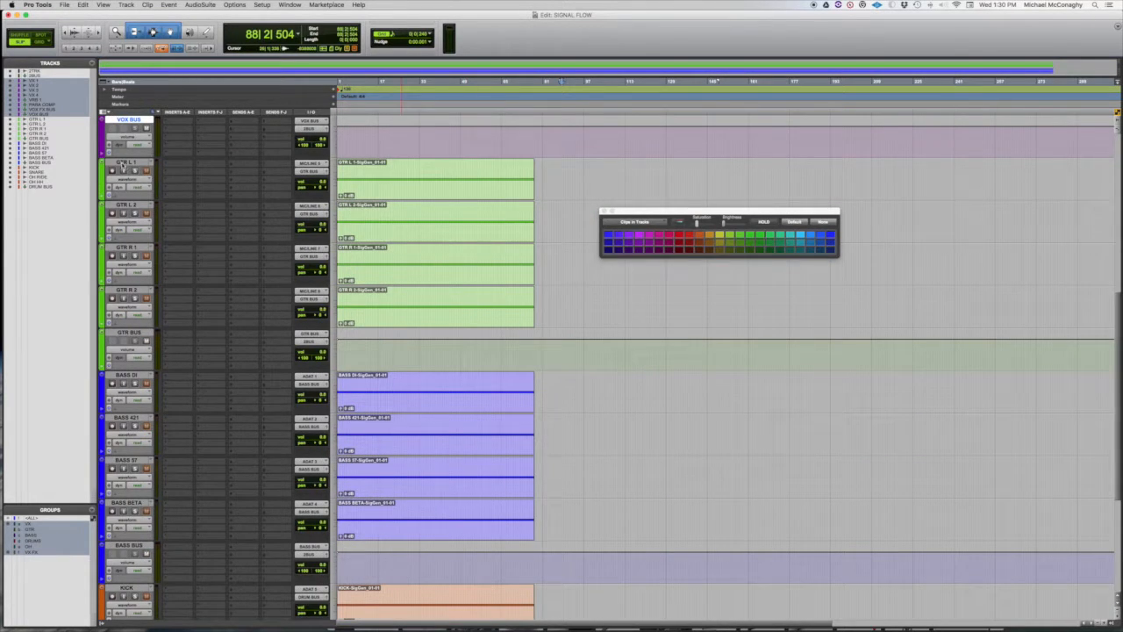
pyautogui.click(125, 163)
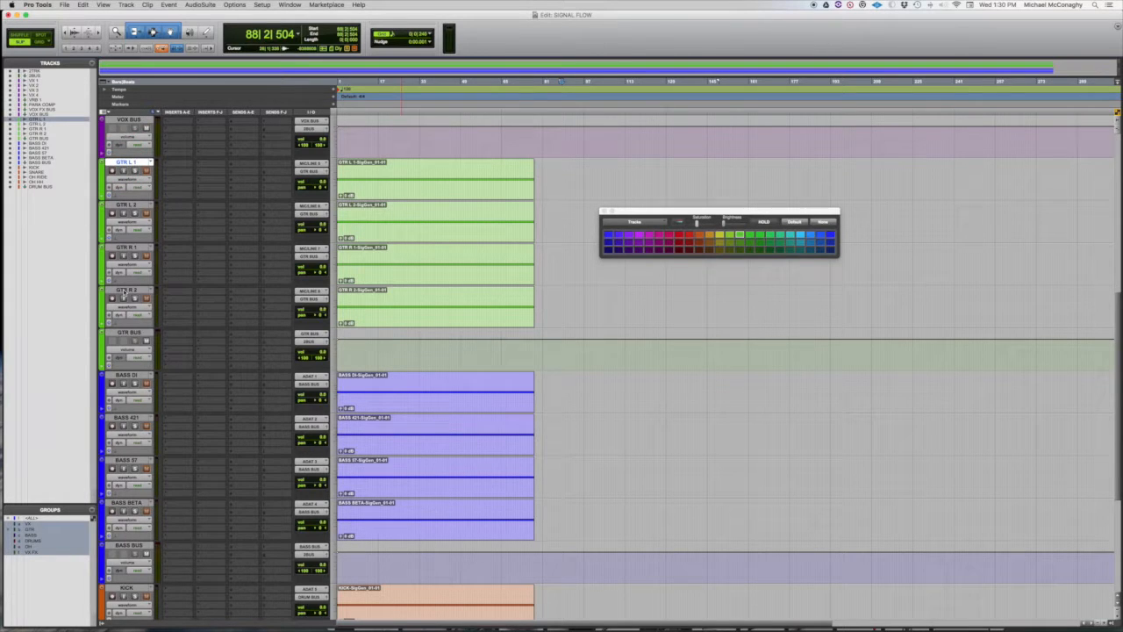
pyautogui.keyDown('shift'); pyautogui.click(129, 332); pyautogui.keyUp('shift')
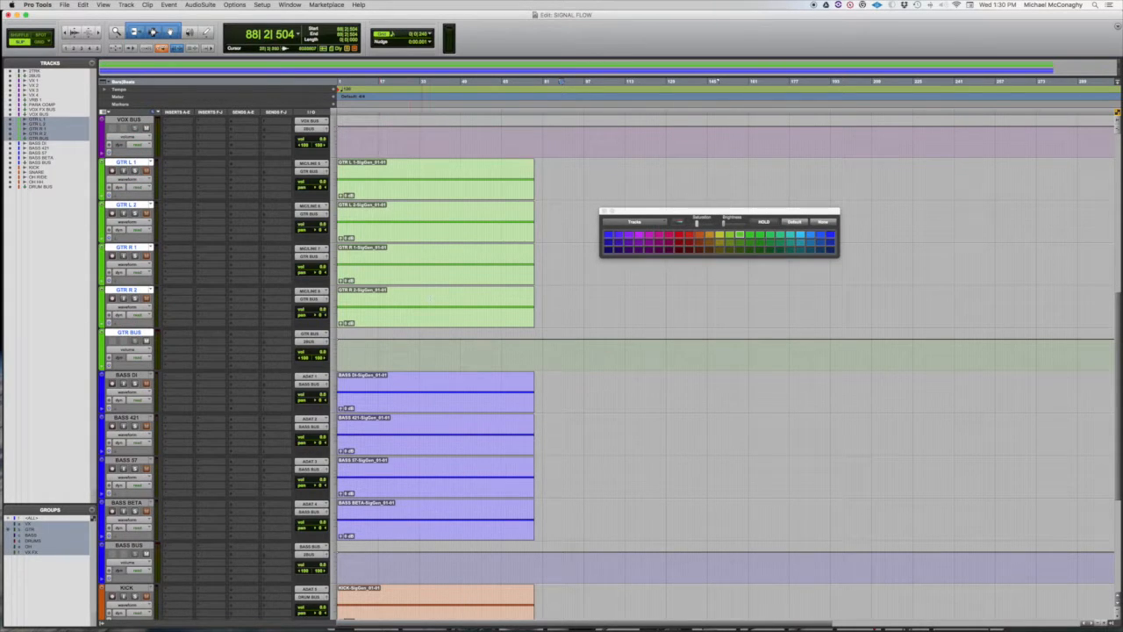
pyautogui.click(552, 170)
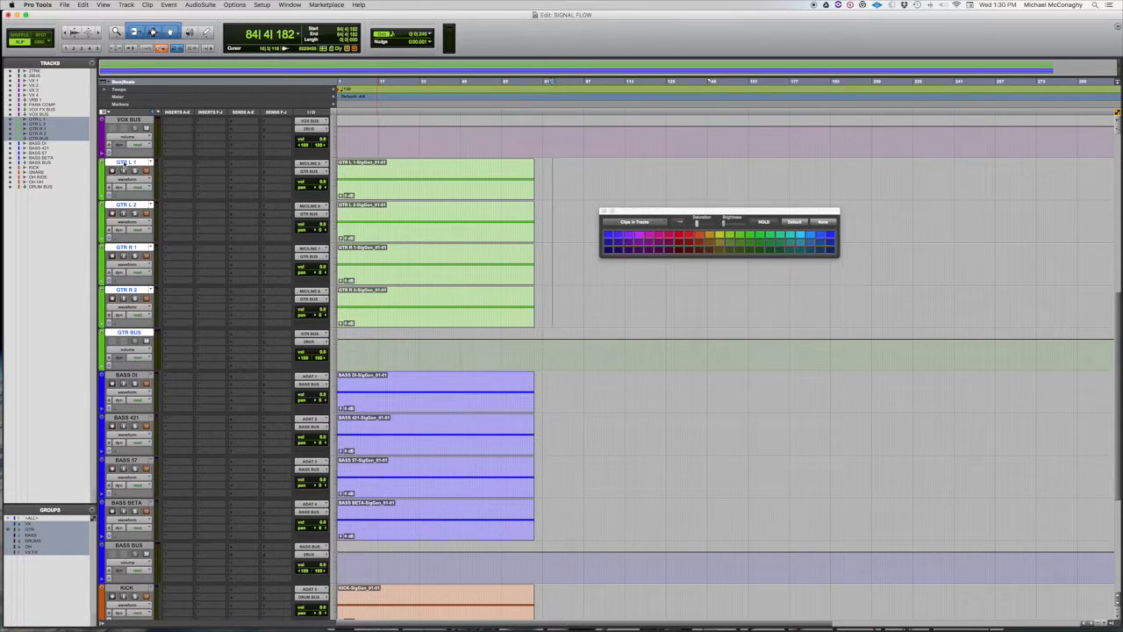
pyautogui.click(639, 221)
pyautogui.click(624, 214)
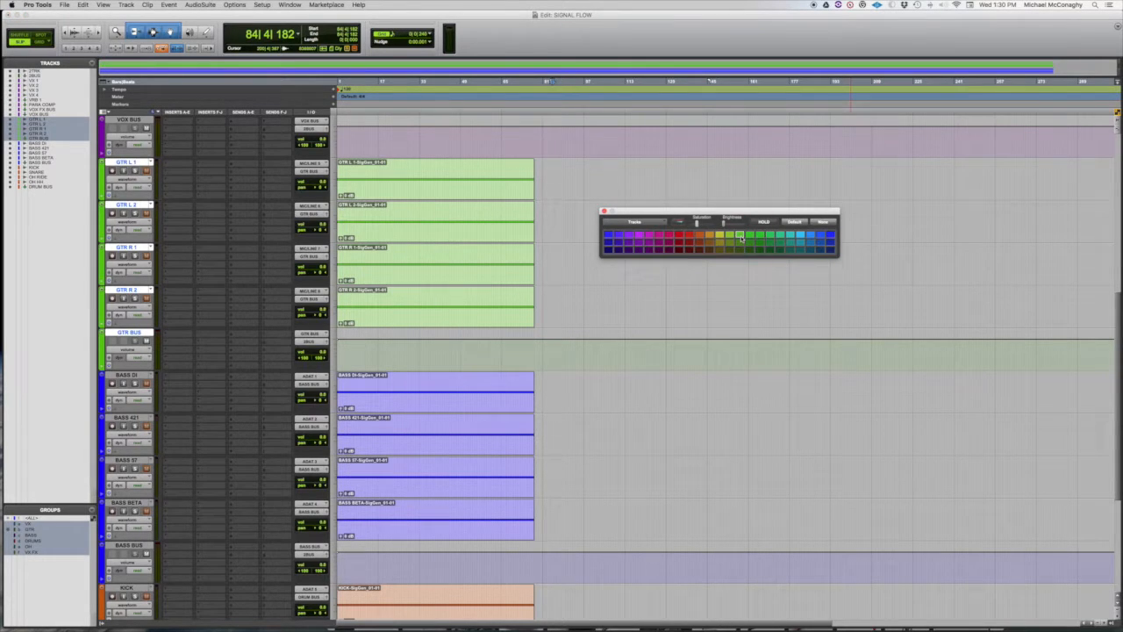
pyautogui.press('super+a')
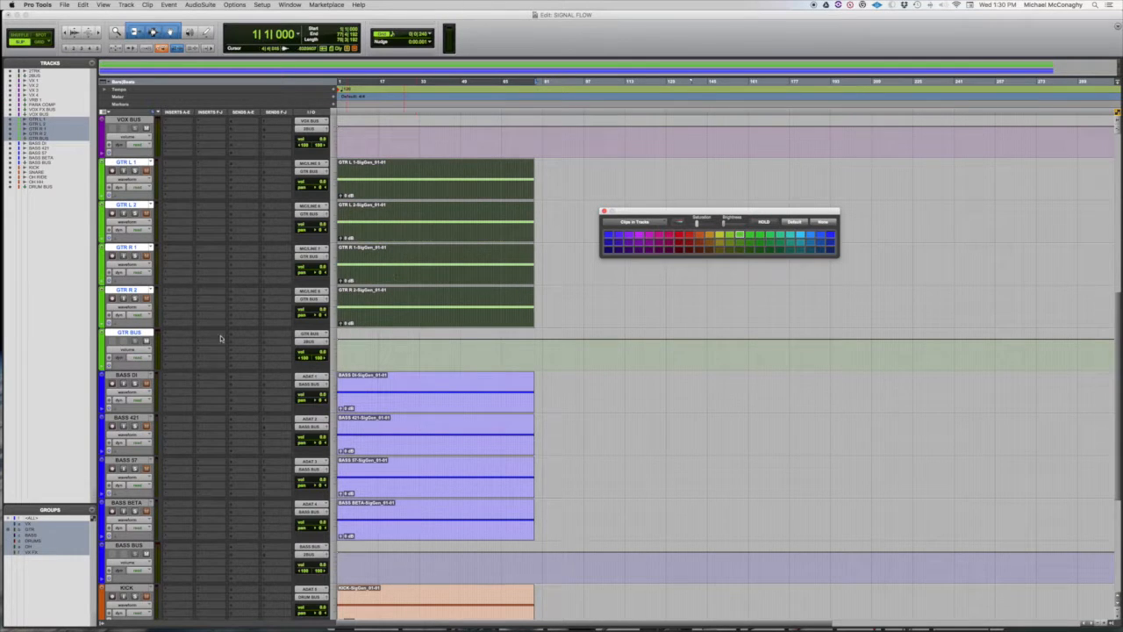
# Step: Apply the blue swatch to the tracks BASS DI through BASS BUS and to their clips
pyautogui.click(125, 374)
pyautogui.scroll(-5, 126, 374)
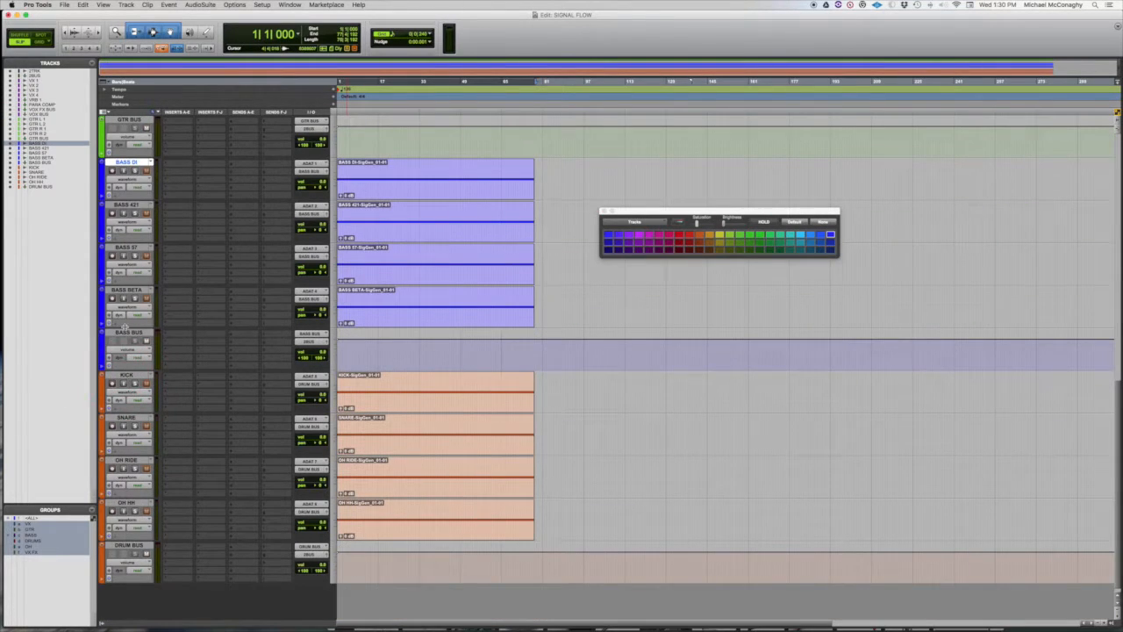
pyautogui.keyDown('shift'); pyautogui.click(126, 334); pyautogui.keyUp('shift')
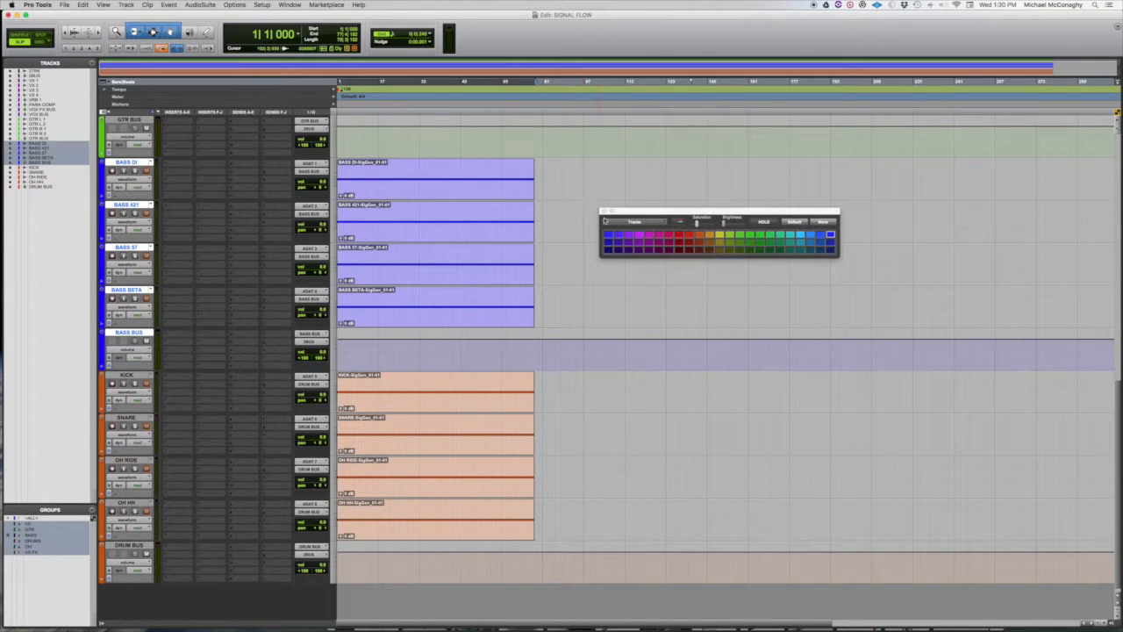
pyautogui.click(831, 236)
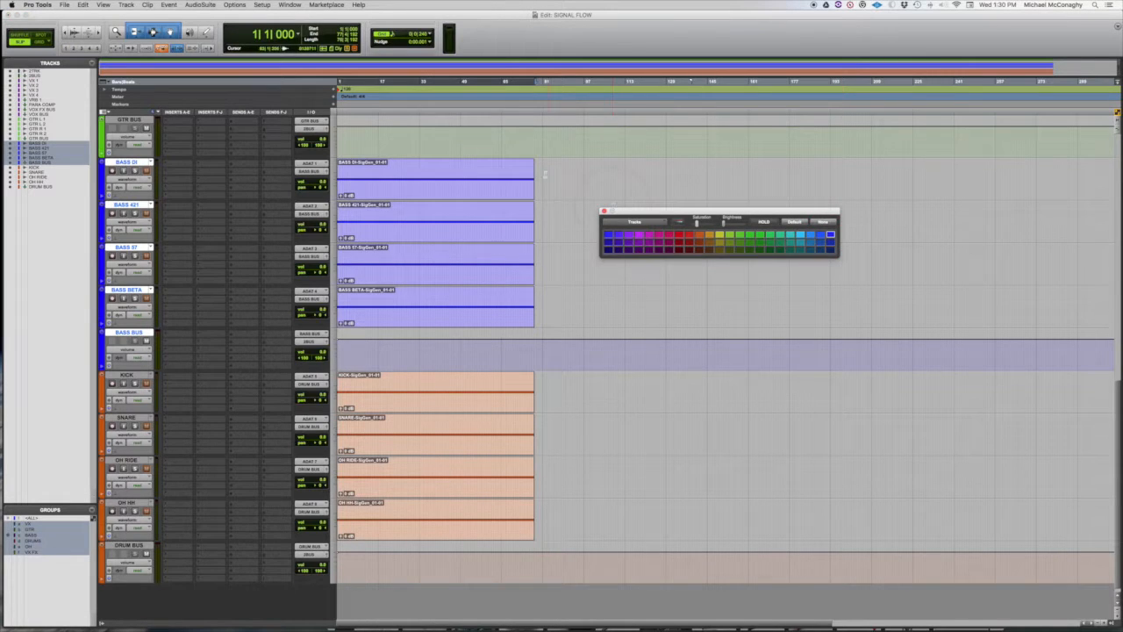
pyautogui.click(544, 173)
pyautogui.tripleClick(544, 173)
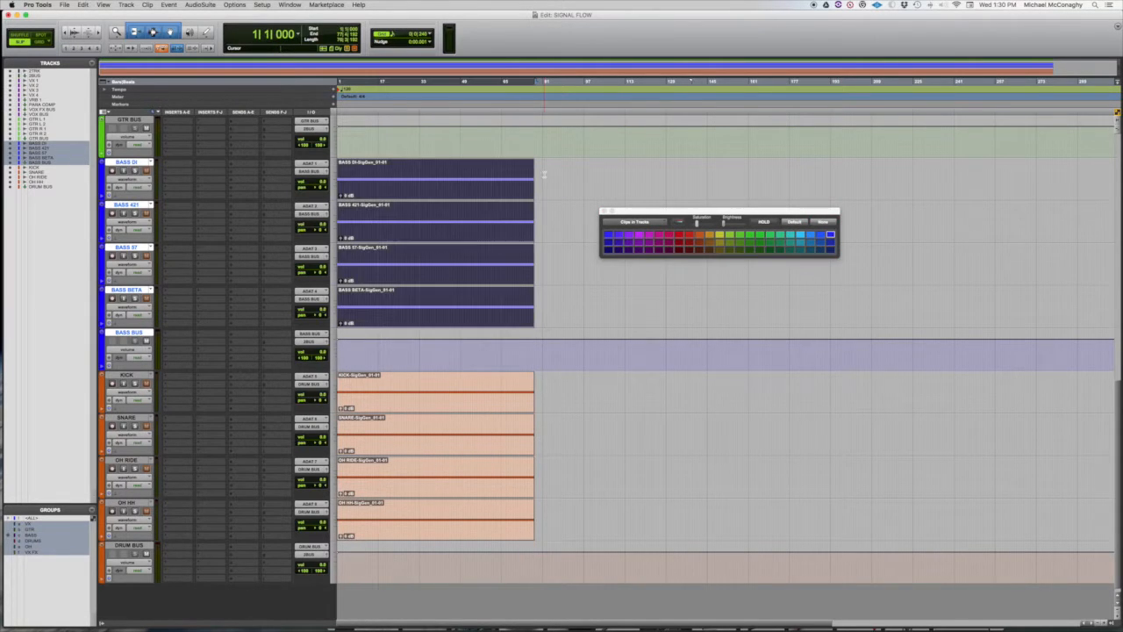
pyautogui.click(830, 236)
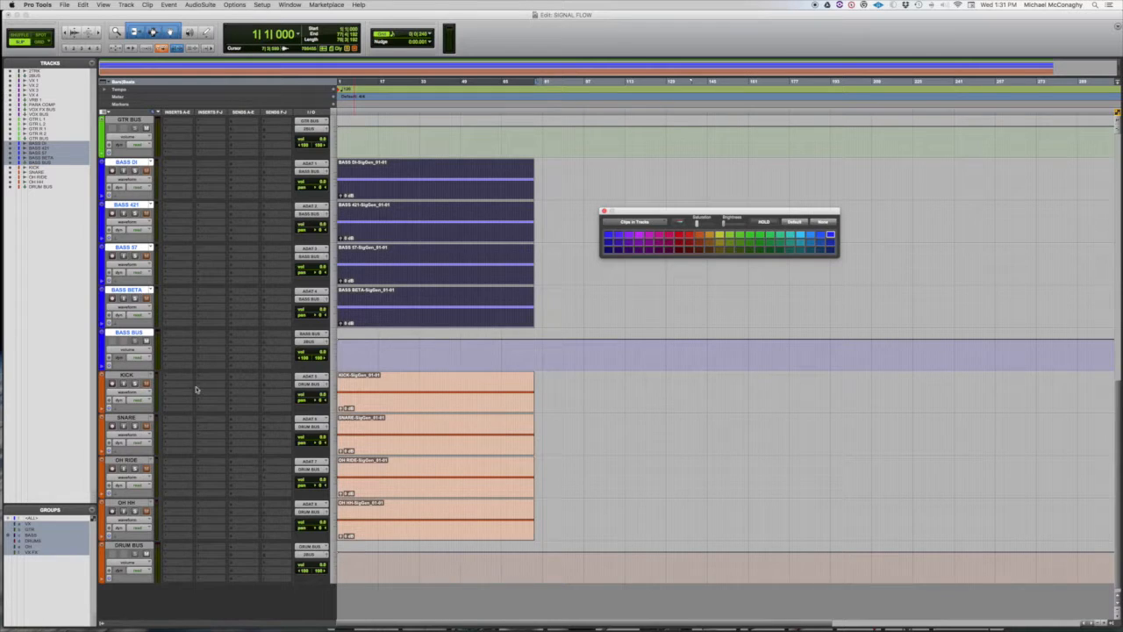
# Step: Apply the orange swatch to the tracks KICK through DRUM BUS and their clips, and close the color palette
pyautogui.click(125, 377)
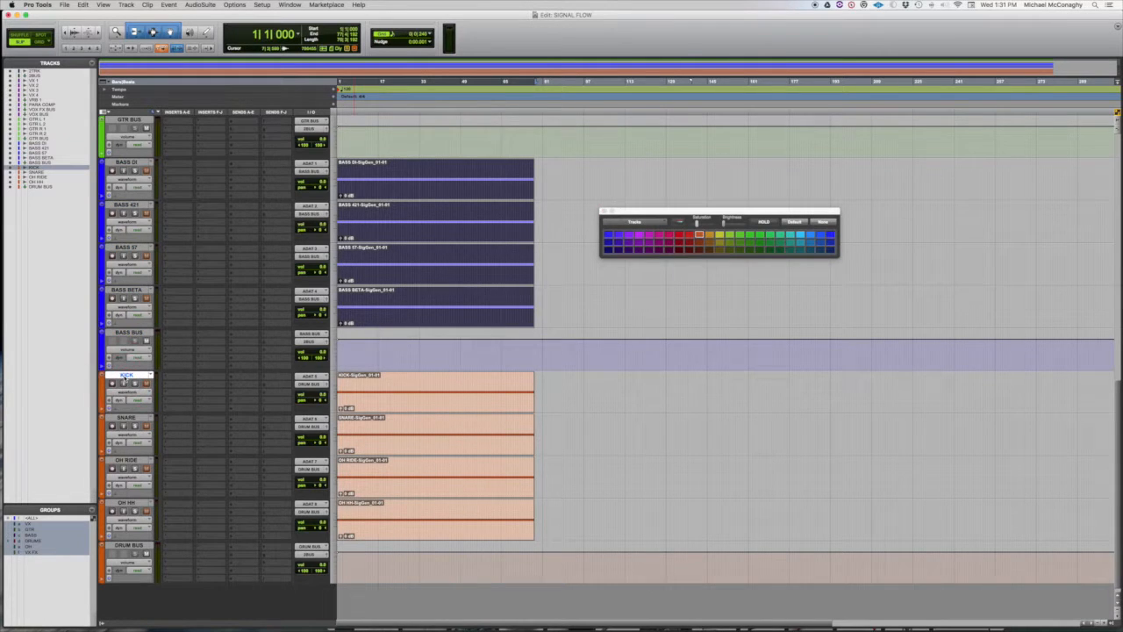
pyautogui.keyDown('shift'); pyautogui.click(120, 546); pyautogui.keyUp('shift')
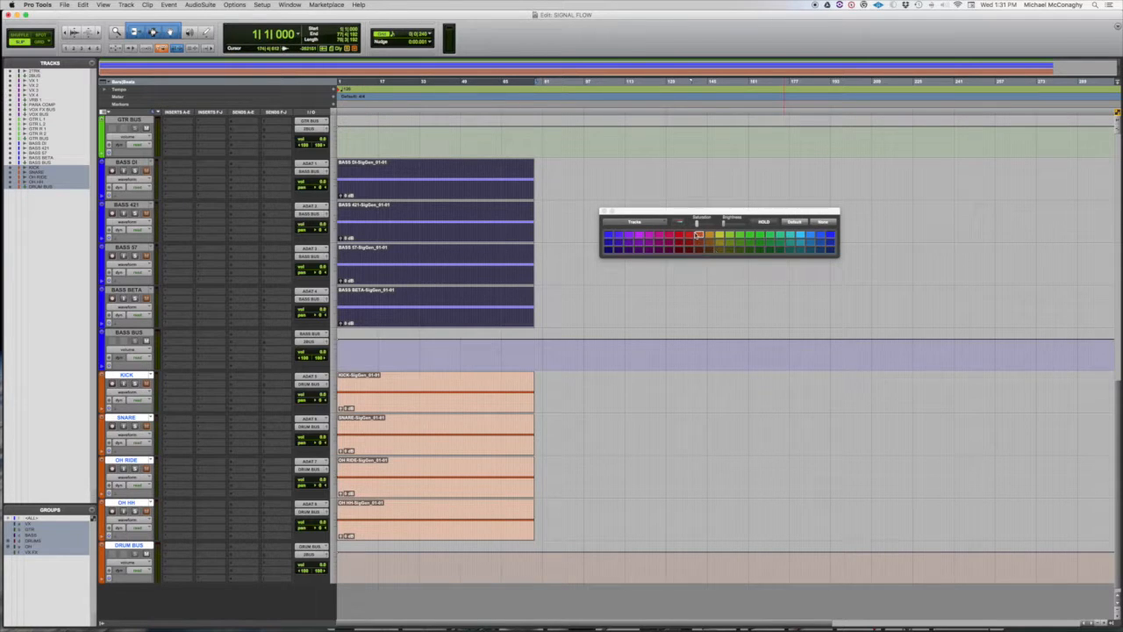
pyautogui.click(698, 235)
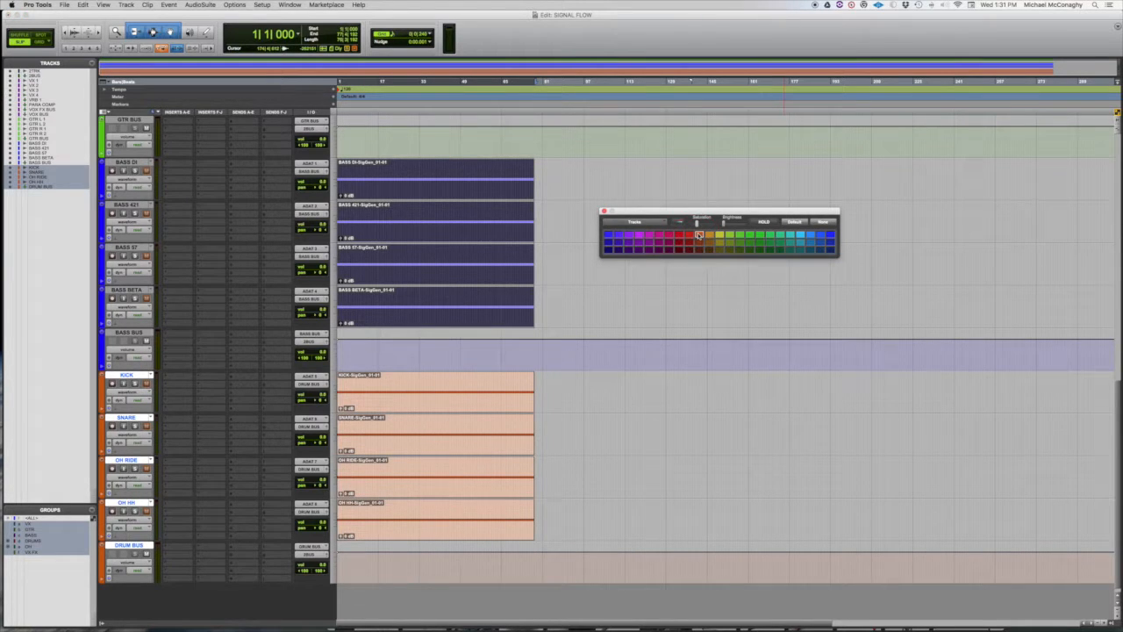
pyautogui.click(546, 390)
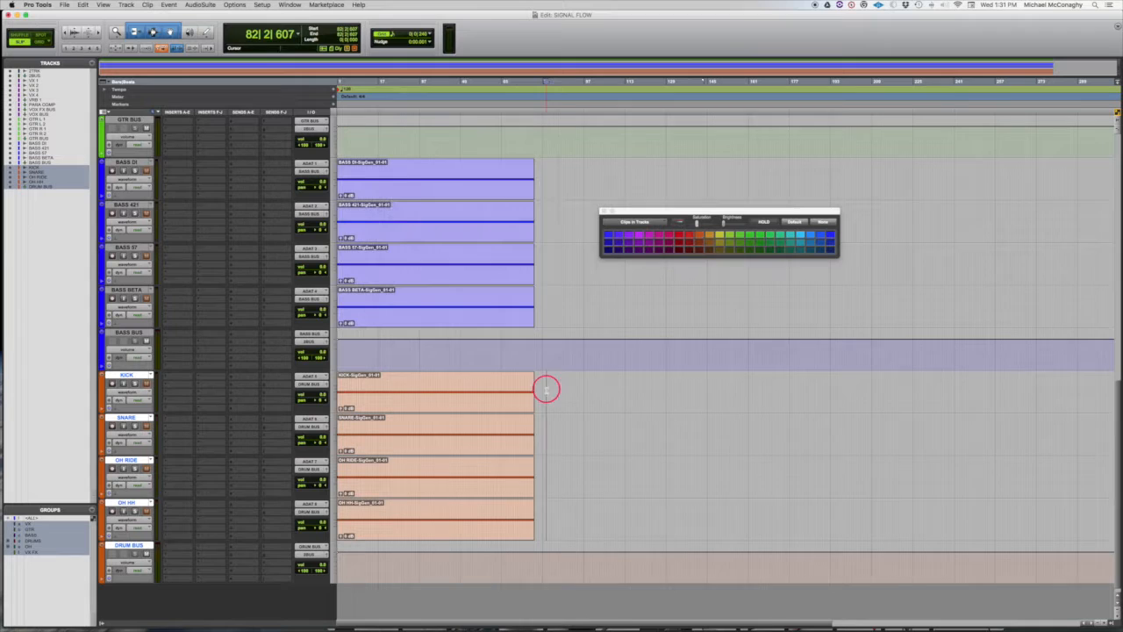
pyautogui.tripleClick(617, 372)
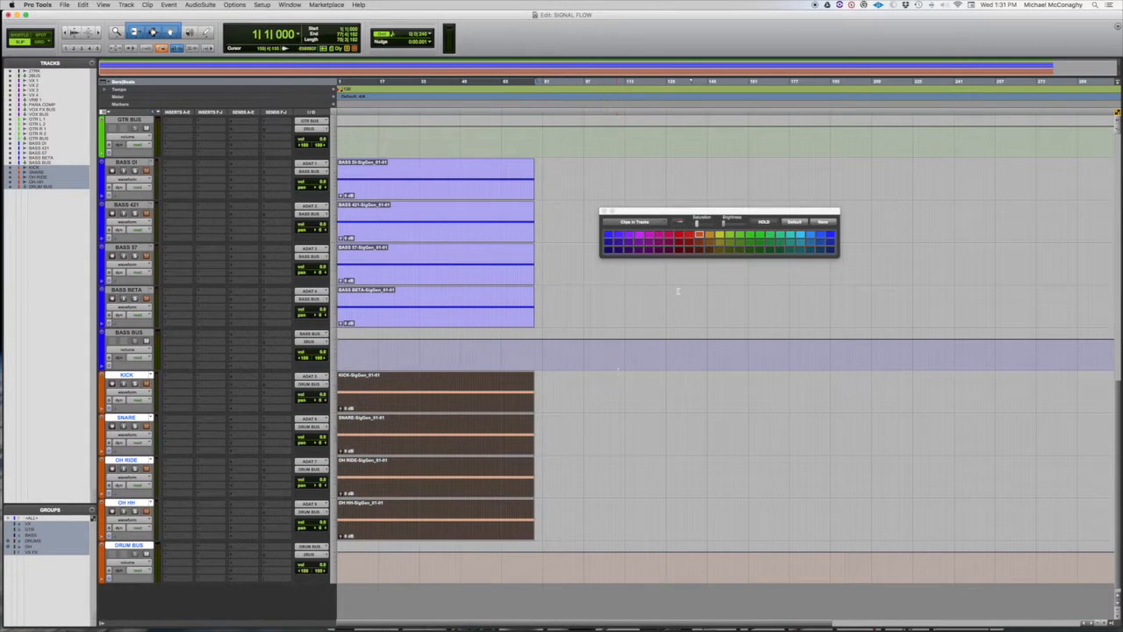
pyautogui.click(699, 236)
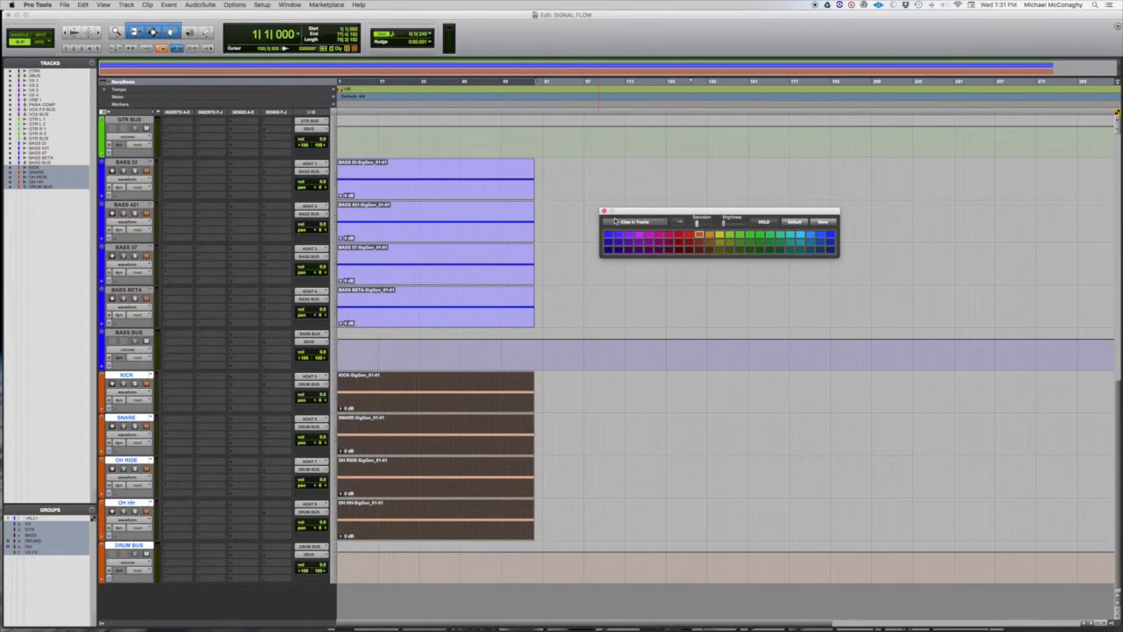
pyautogui.click(604, 211)
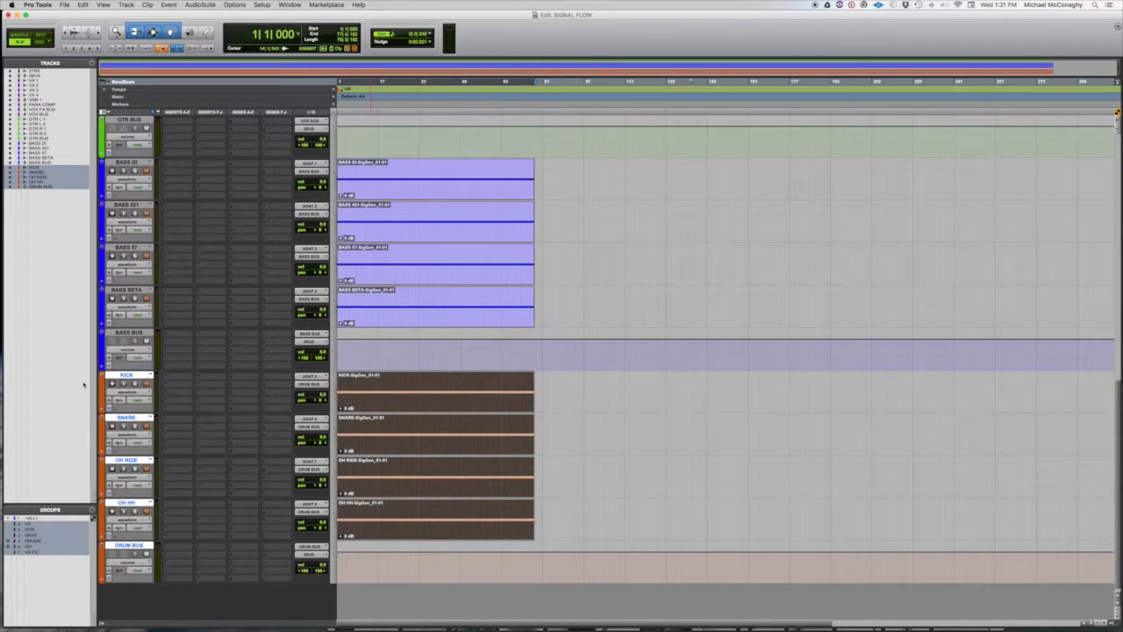
# Step: Clear the solos on the vocal tracks and solo only VX 1
pyautogui.scroll(5, 197, 404)
pyautogui.scroll(9, 197, 405)
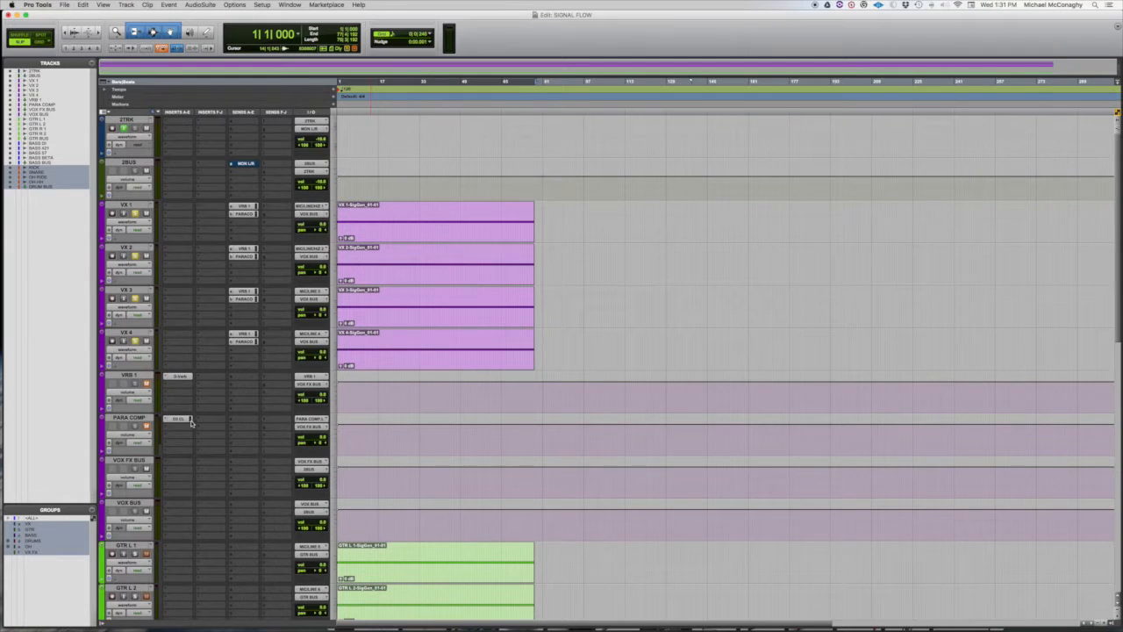
pyautogui.click(130, 339)
pyautogui.click(135, 213)
pyautogui.click(134, 211)
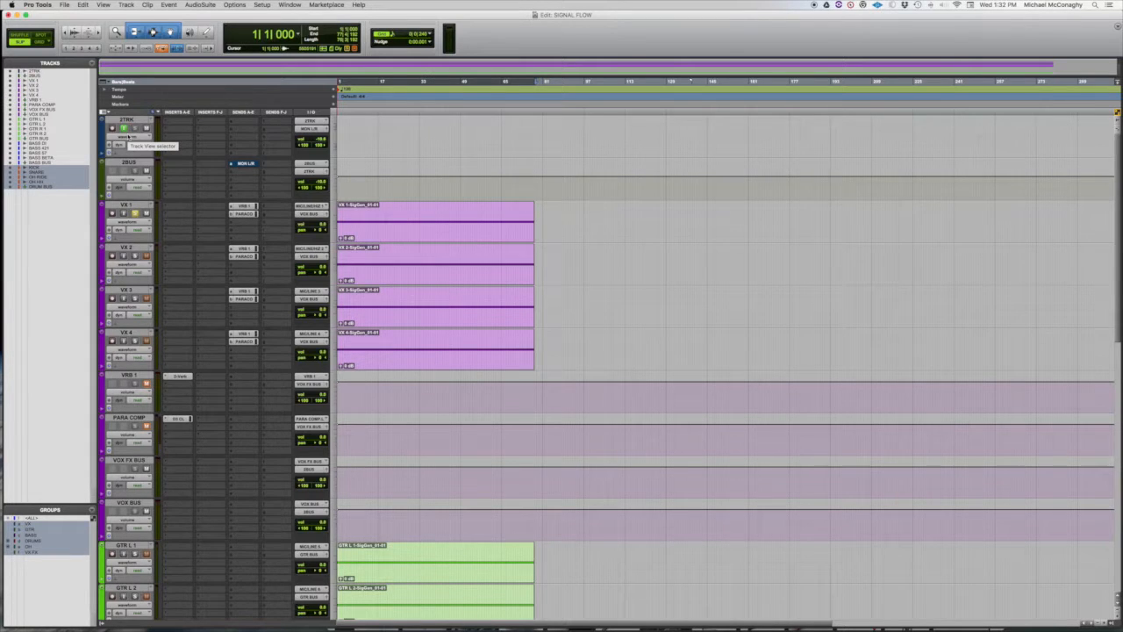
# Step: Open Import Audio and browse the Eravox Productions folder on the G-RAID drive
pyautogui.press('super+shift+i')
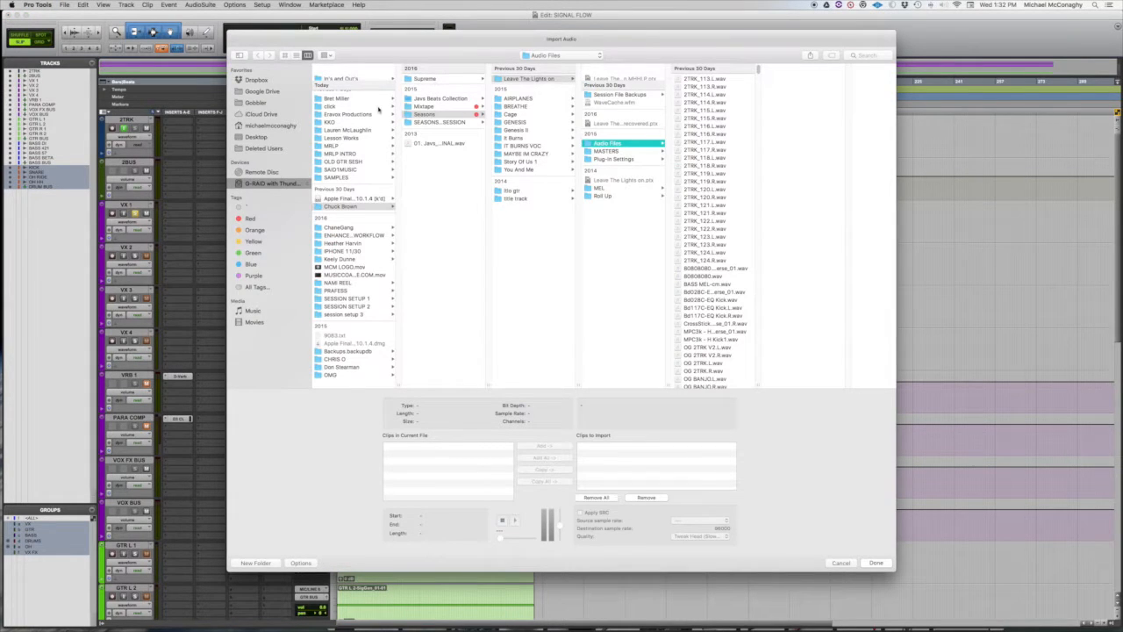
pyautogui.click(278, 182)
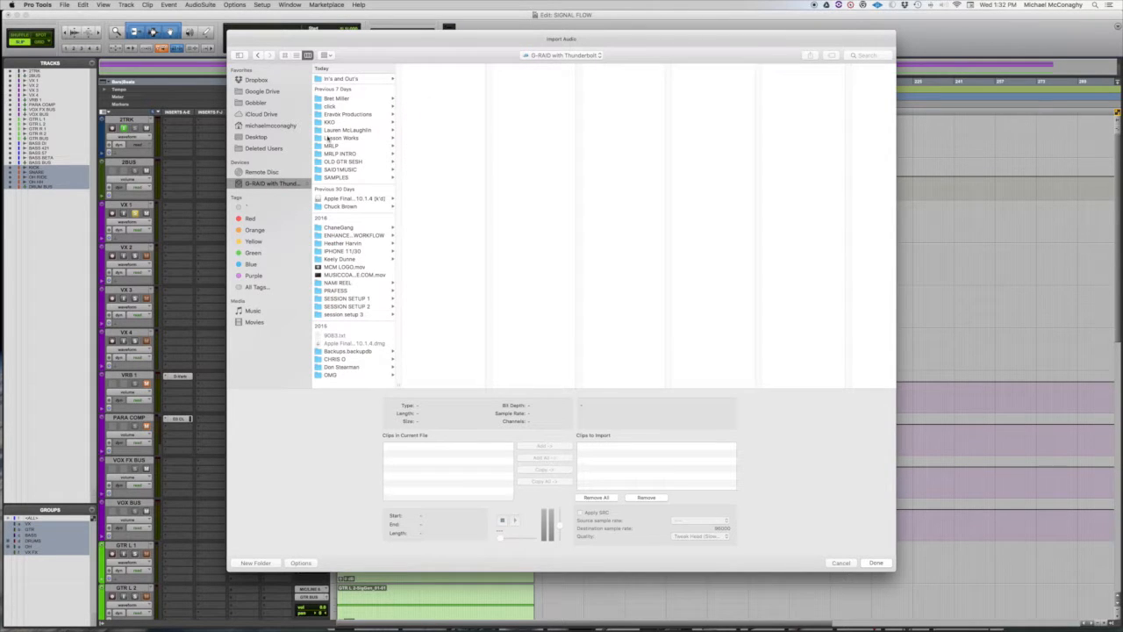
pyautogui.click(343, 114)
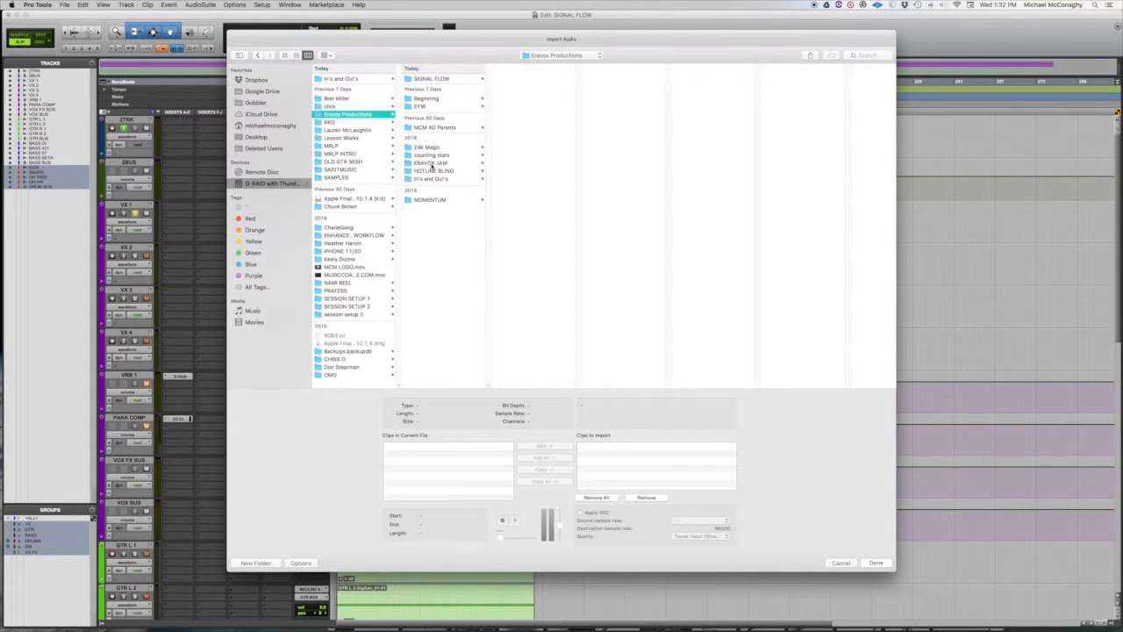
pyautogui.click(432, 170)
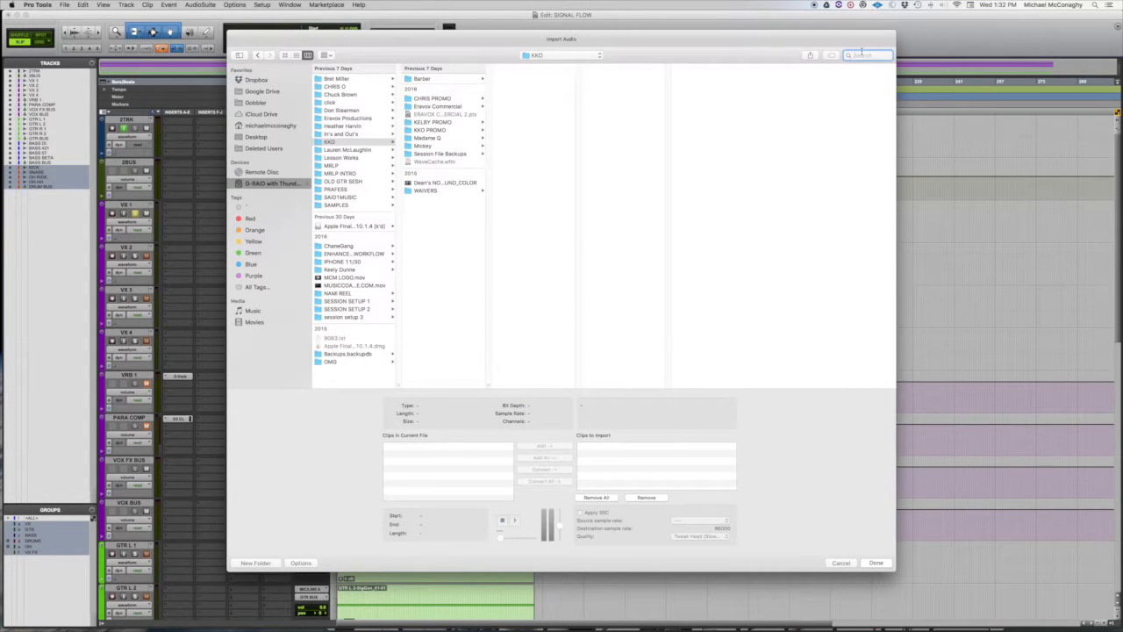
# Step: Search the files for BEGINNING and add BEGINNING.AYW.MM.V2.wav to the clips to import with sample rate conversion
pyautogui.write('BEGINNING')
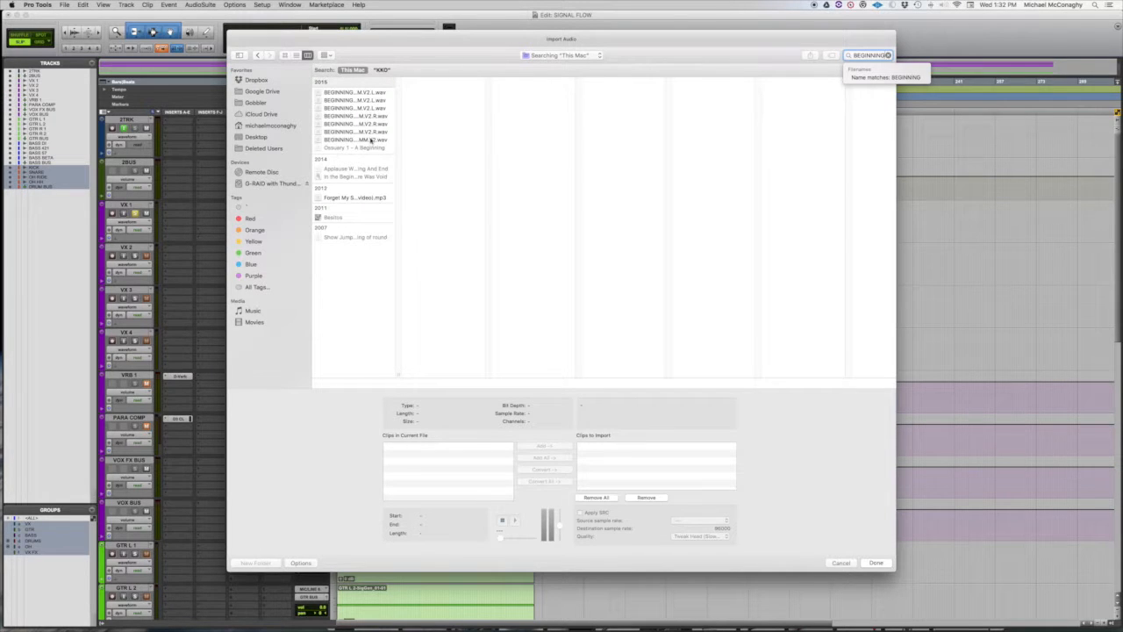
pyautogui.click(372, 141)
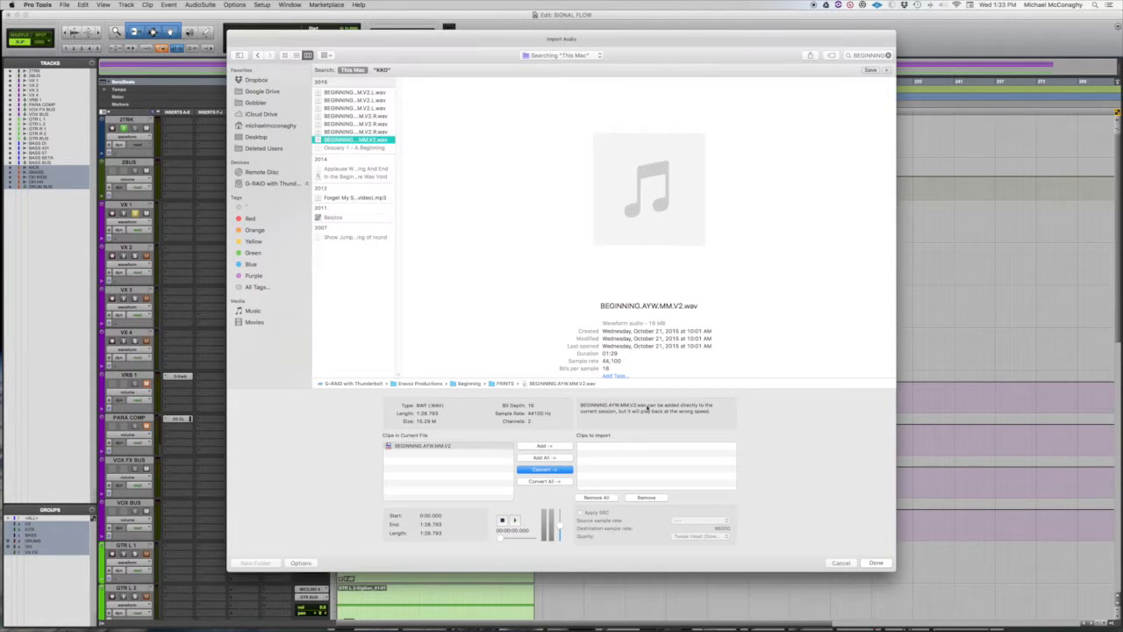
pyautogui.click(553, 471)
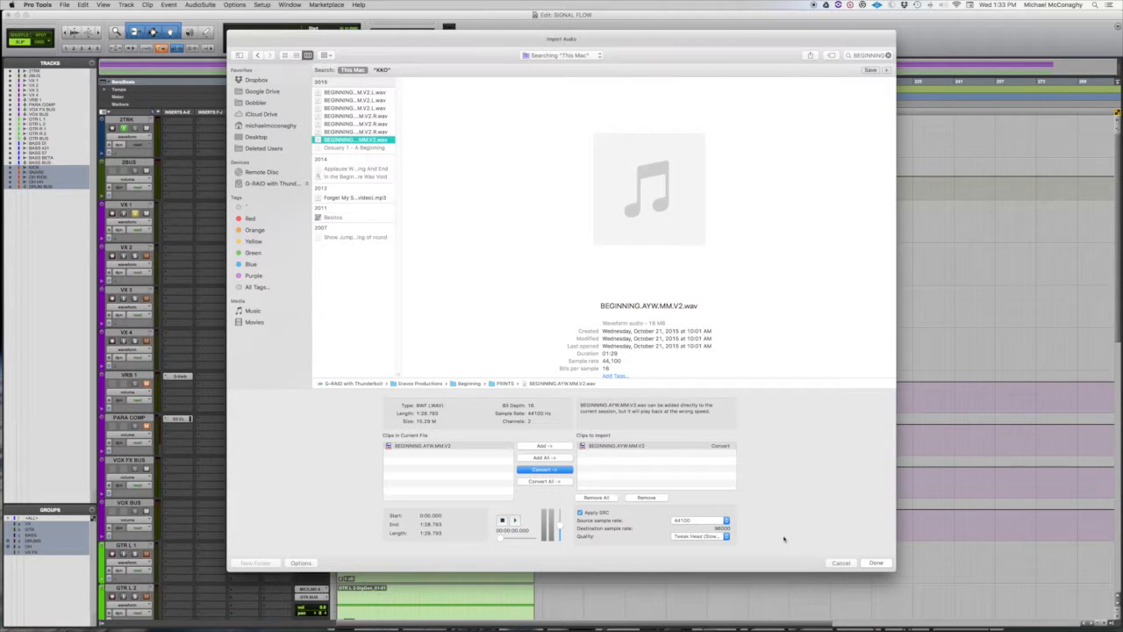
pyautogui.click(580, 513)
pyautogui.click(877, 563)
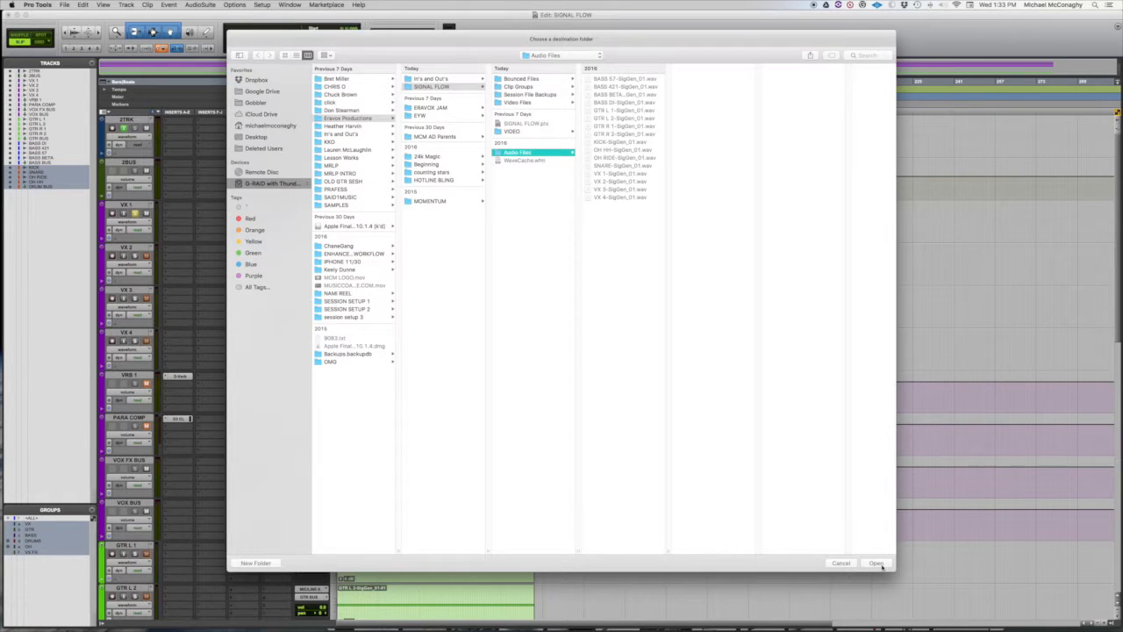
pyautogui.click(877, 563)
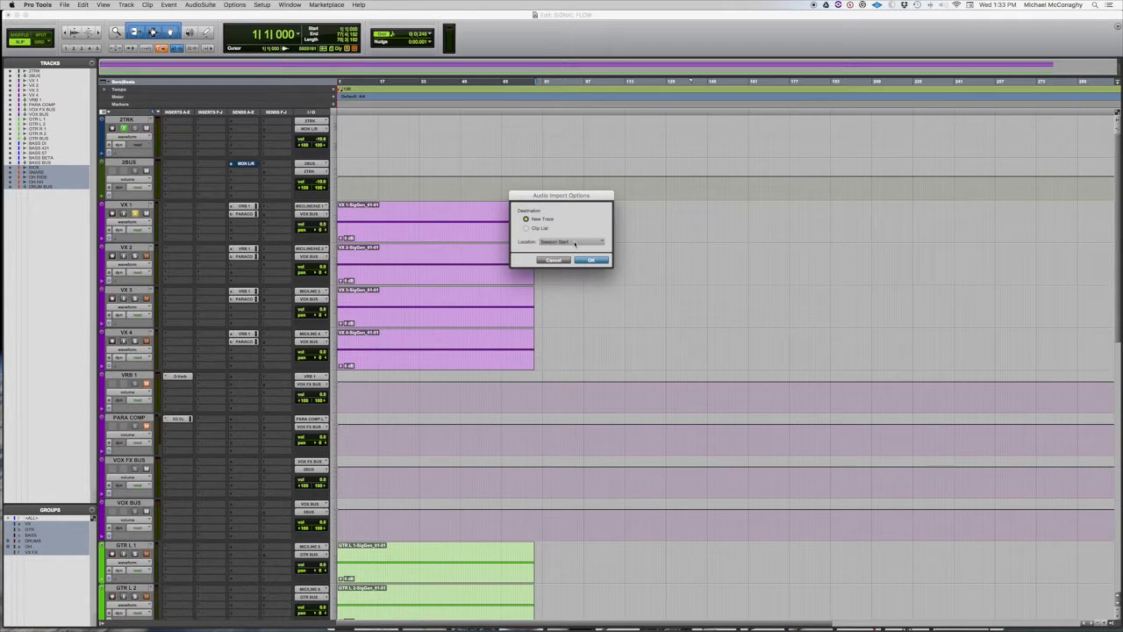
pyautogui.click(575, 243)
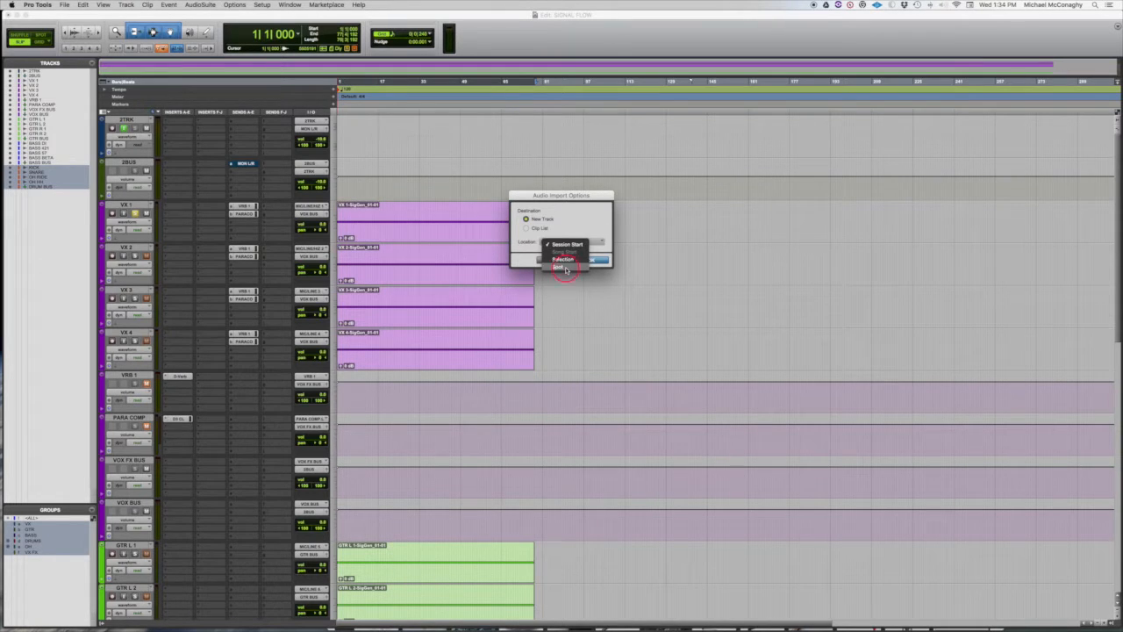
pyautogui.click(566, 267)
pyautogui.click(589, 259)
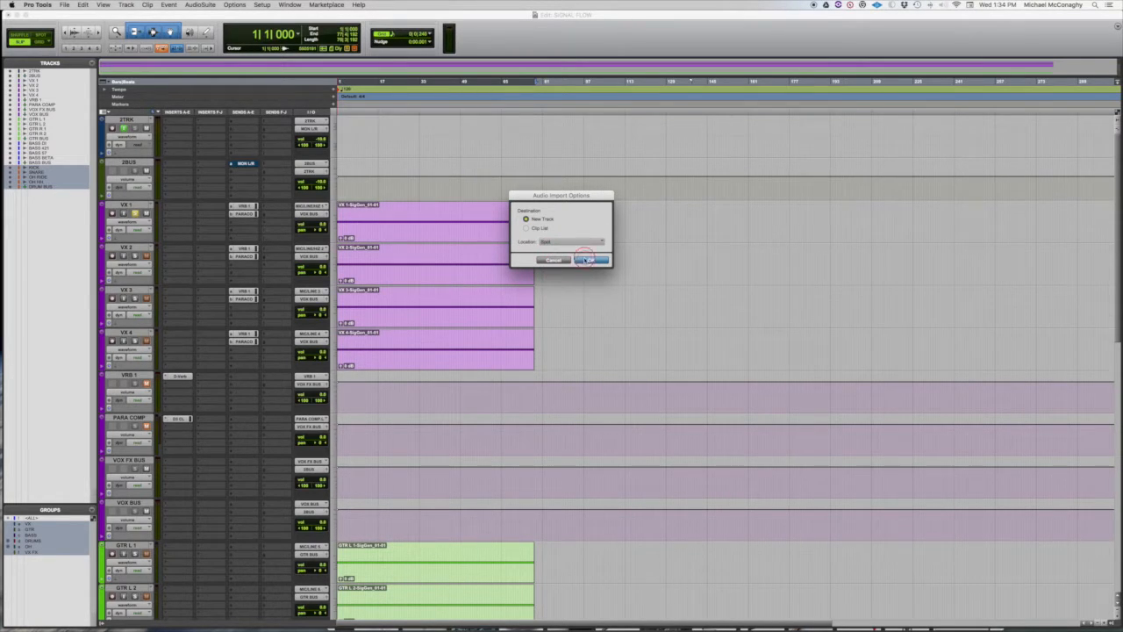
pyautogui.click(566, 286)
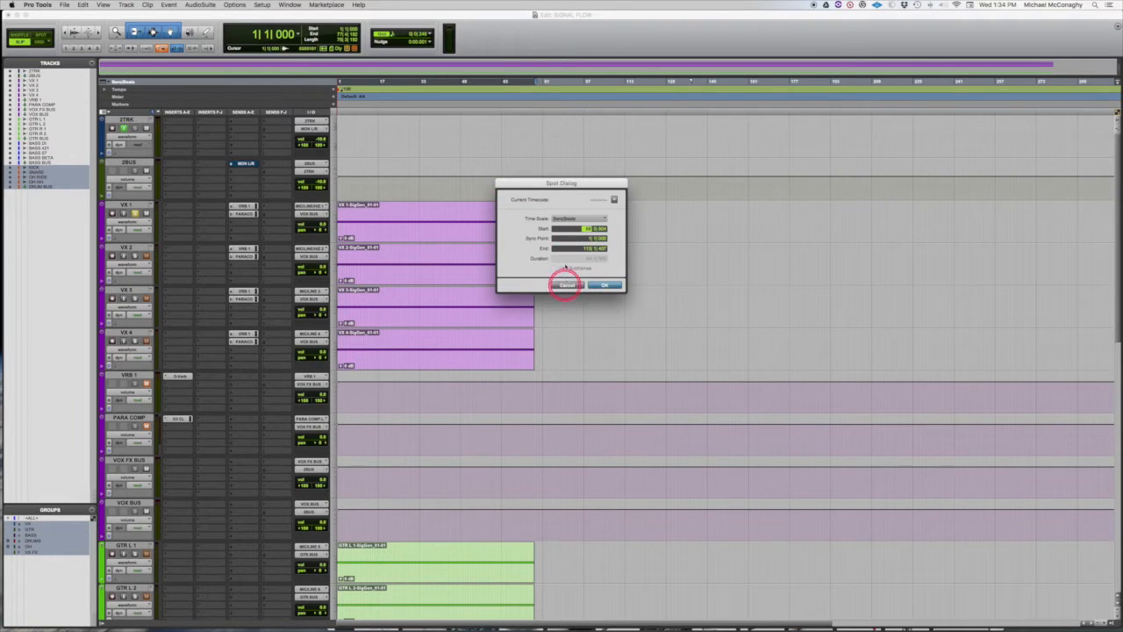
# Step: Import BEGINNING.AYW.MM.V2.wav with sample rate conversion, saving the converted file to the session's Audio Files folder
pyautogui.press('super+shift+i')
pyautogui.click(637, 80)
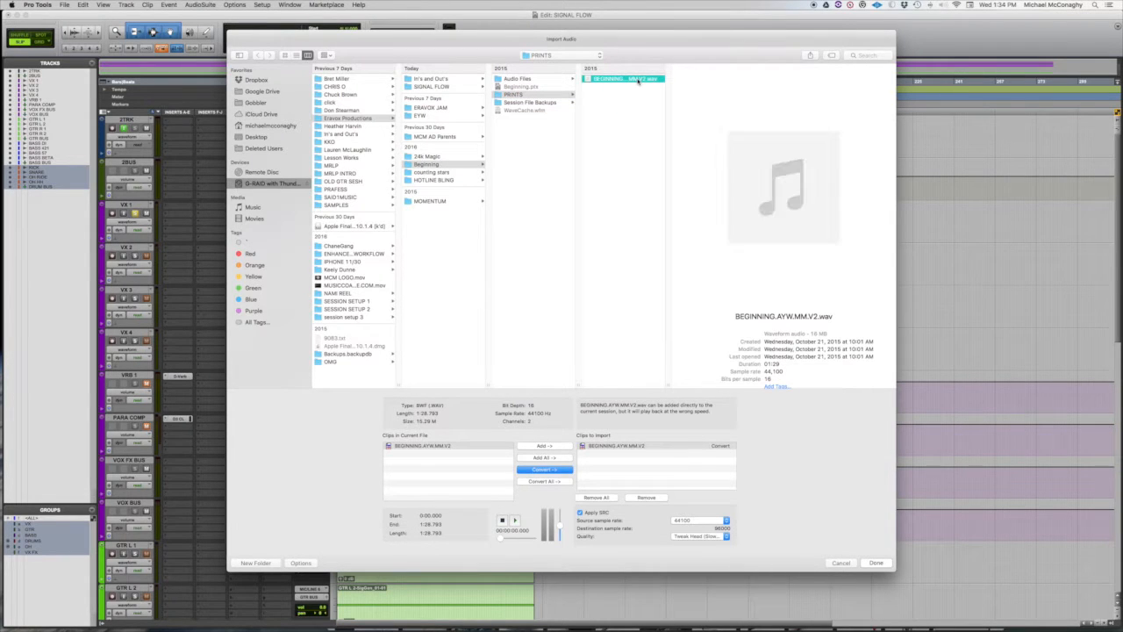
pyautogui.click(876, 563)
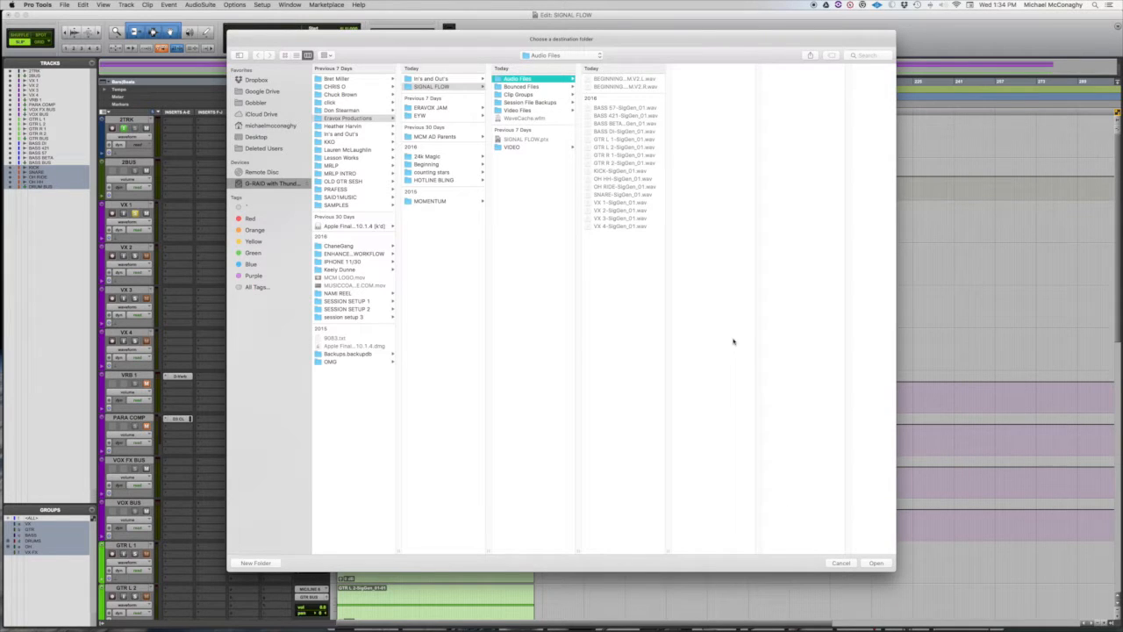
pyautogui.click(876, 563)
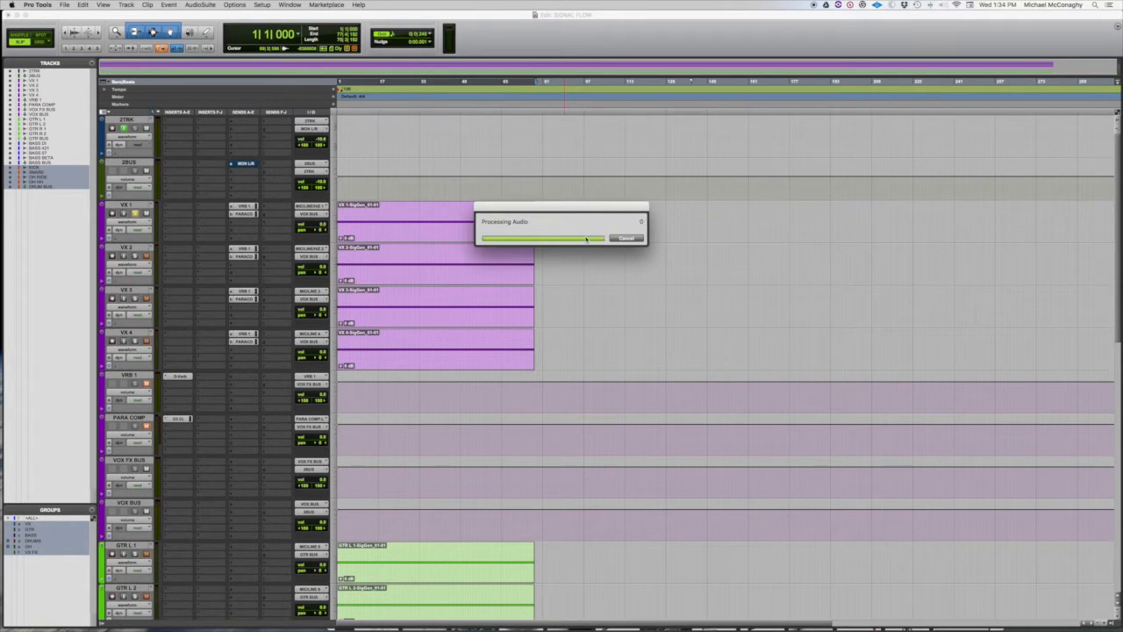
# Step: Place the imported audio on a new track at Session Start and move that track to the top, above 2TRK
pyautogui.click(544, 241)
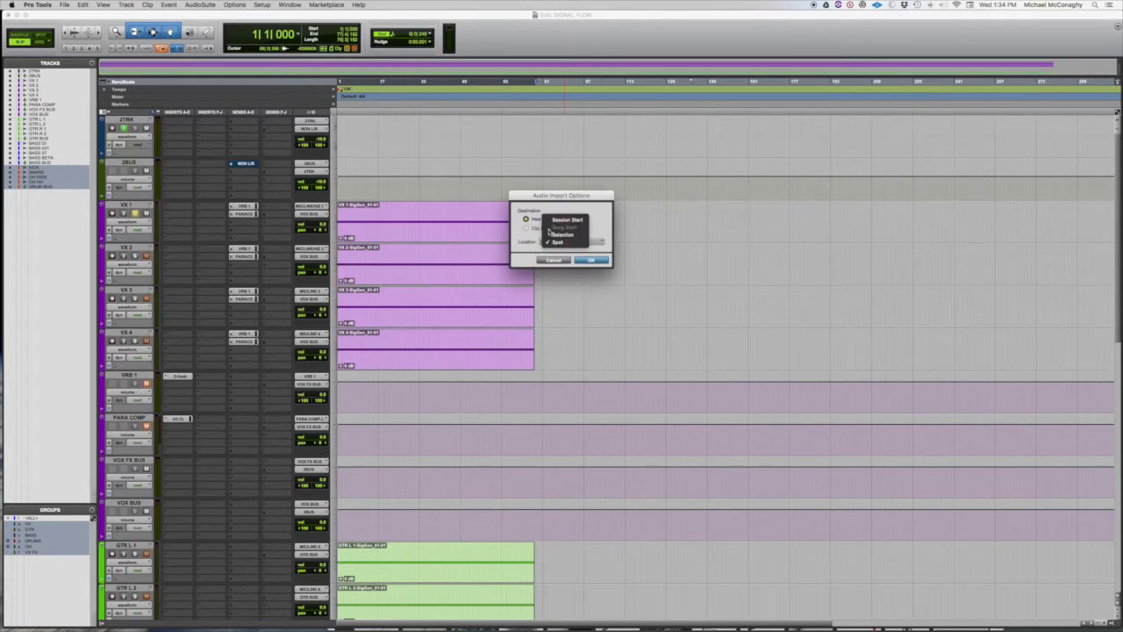
pyautogui.click(549, 214)
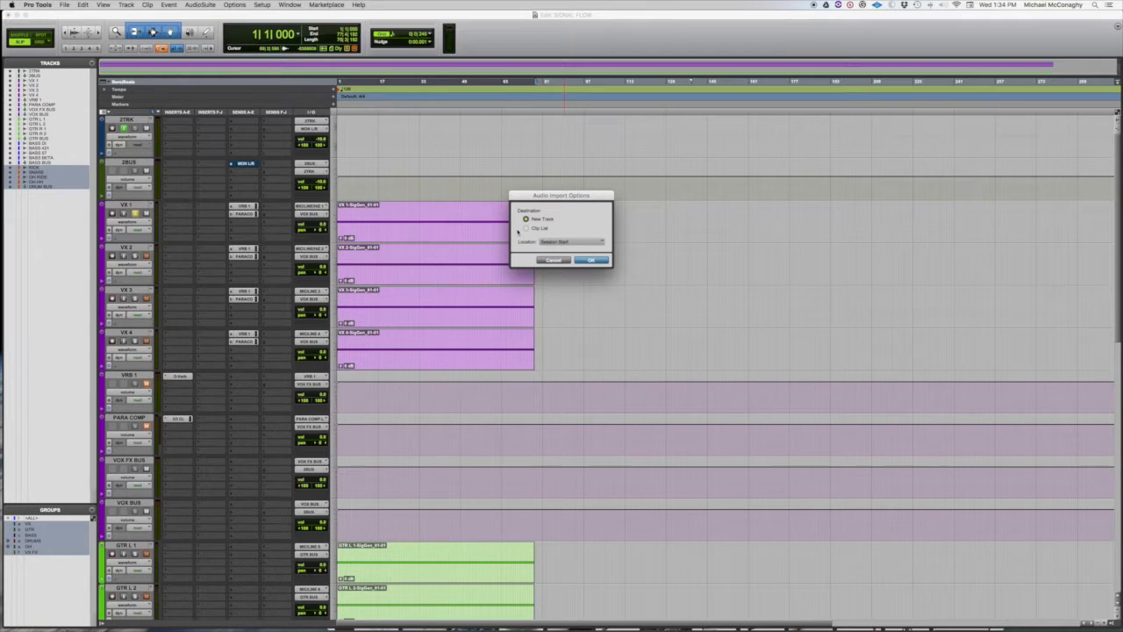
pyautogui.click(592, 260)
pyautogui.scroll(-2, 245, 241)
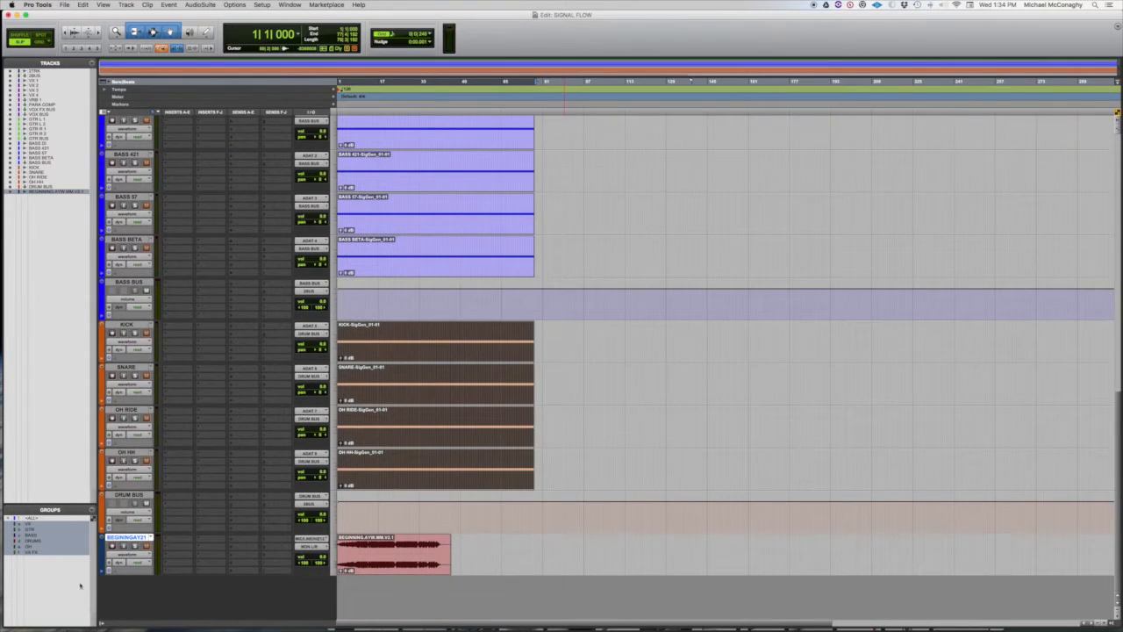
pyautogui.moveTo(128, 537); pyautogui.dragTo(169, 10)
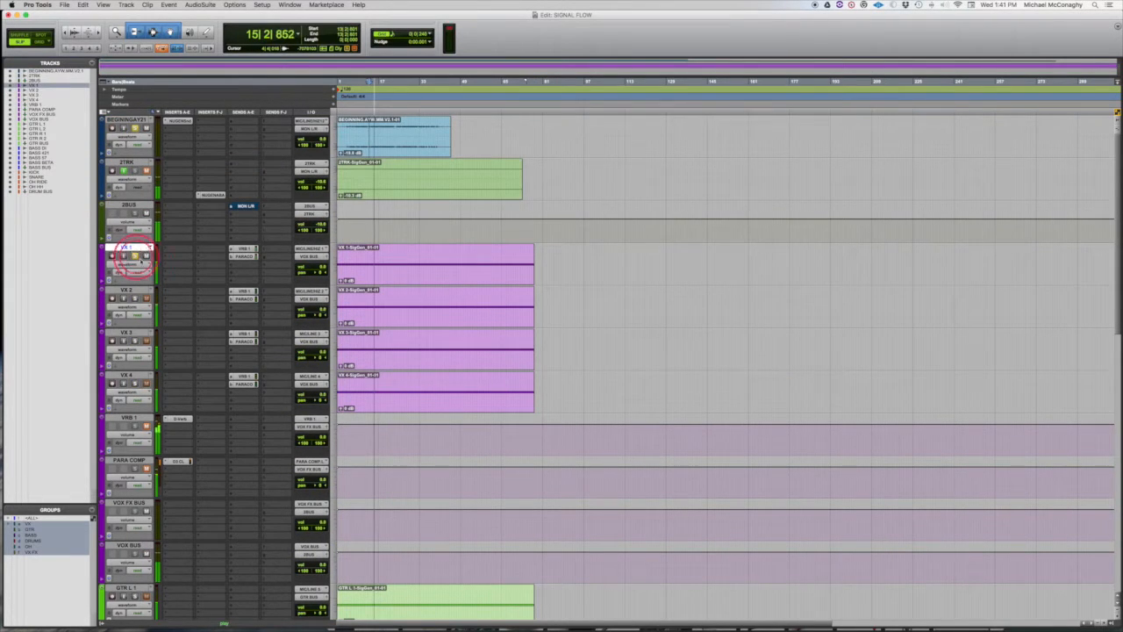
# Step: Unmute 2TRK, open its NUGEN AB Assist insert, switch it to source B (SEND 1), and stop playback
pyautogui.click(146, 170)
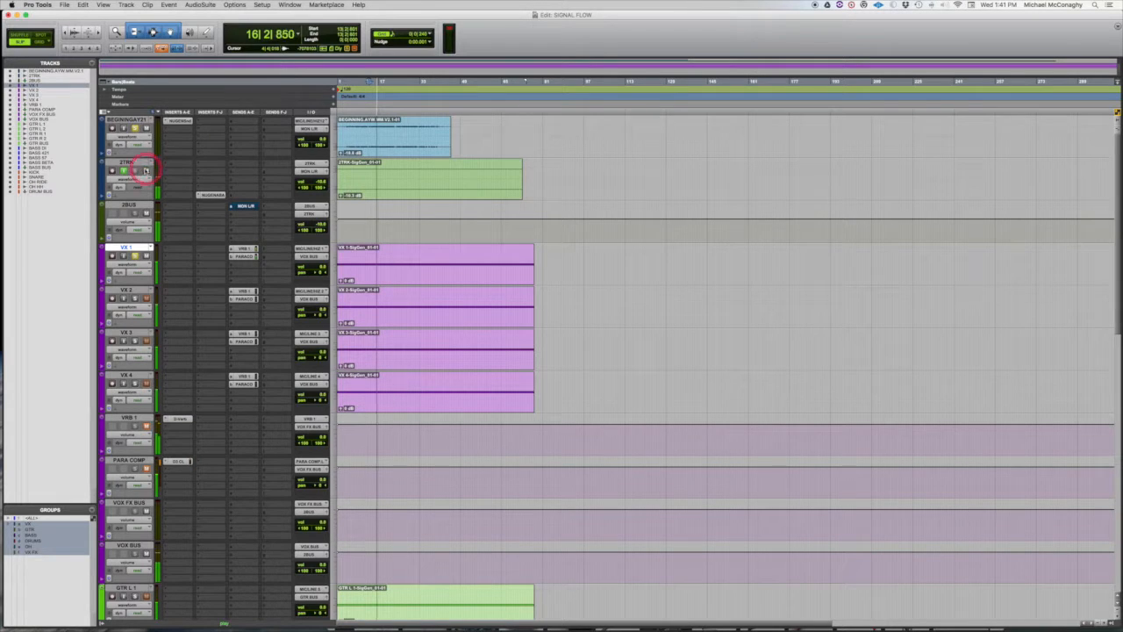
pyautogui.click(123, 171)
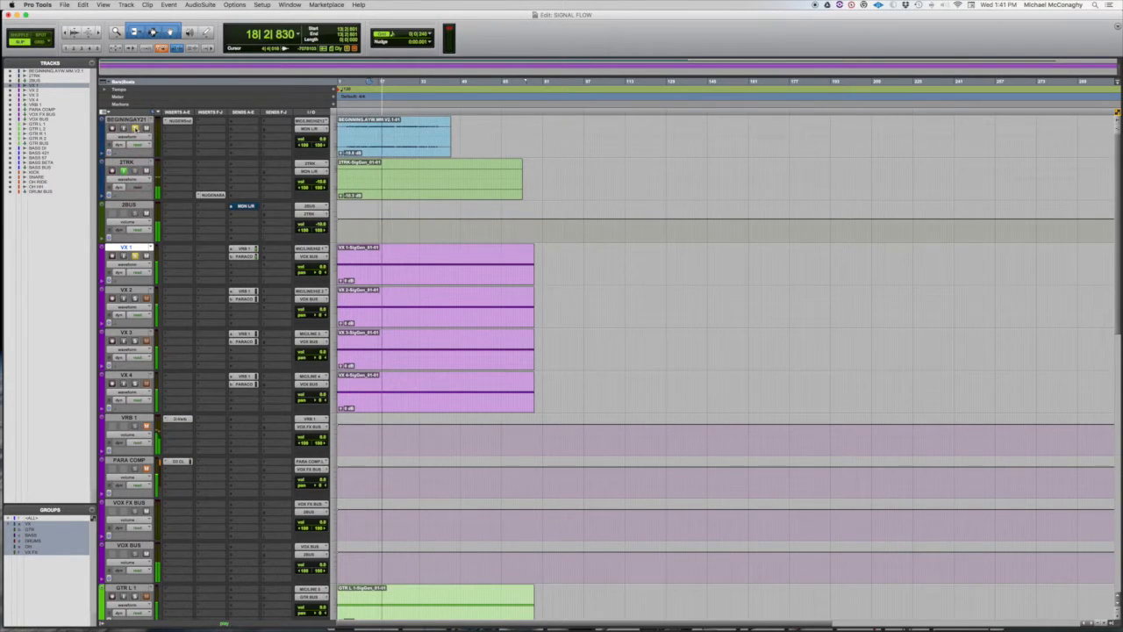
pyautogui.click(307, 178)
pyautogui.click(210, 194)
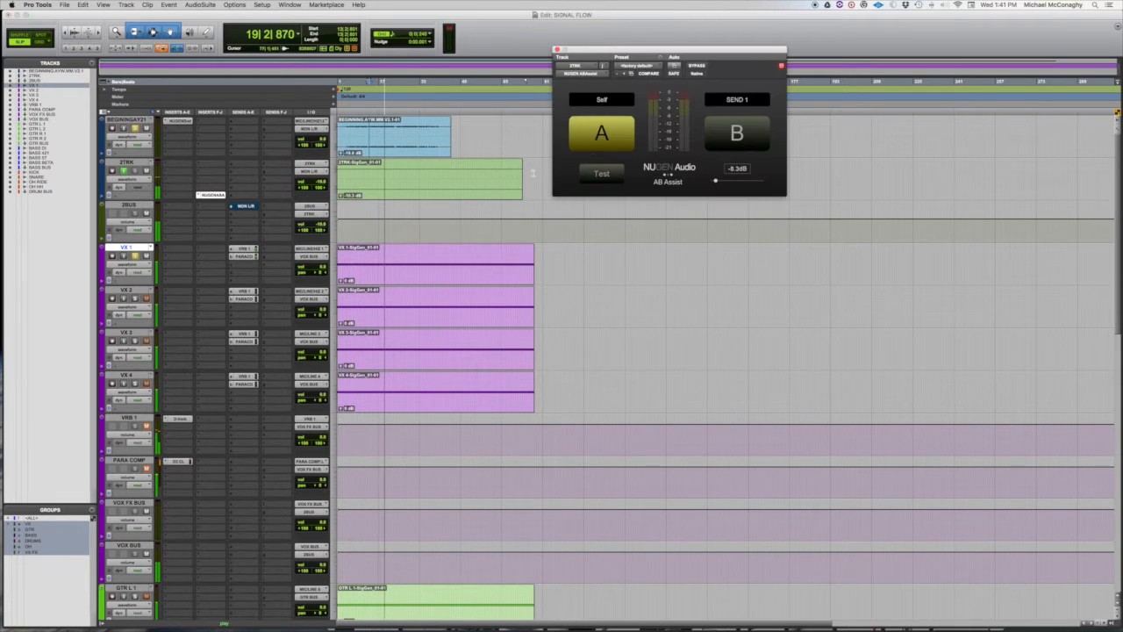
pyautogui.click(723, 133)
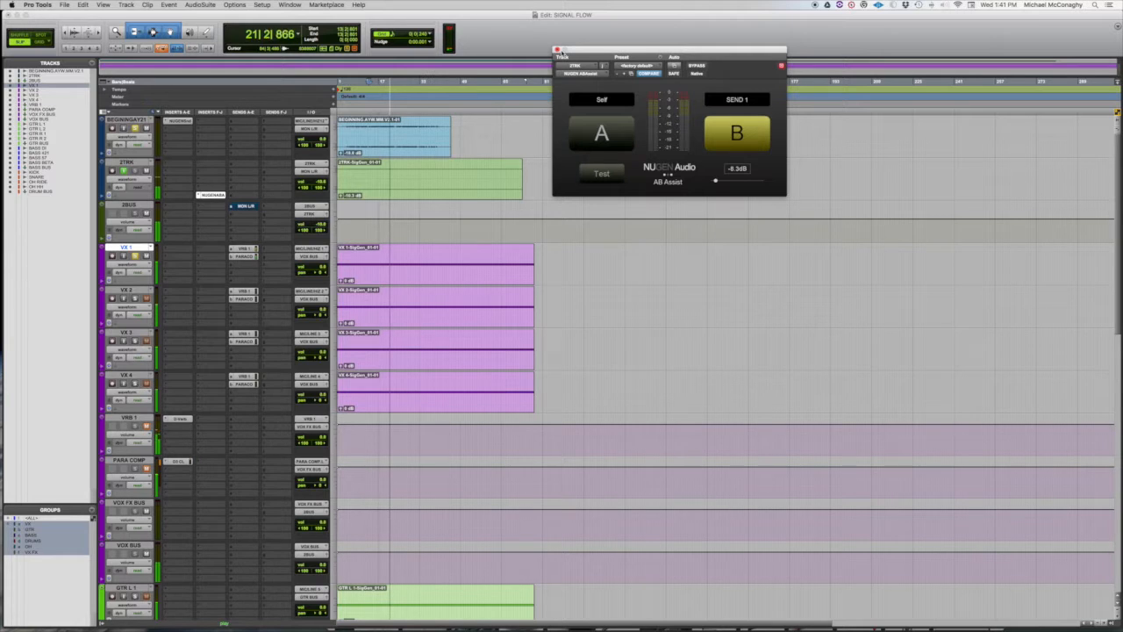
pyautogui.press('space')
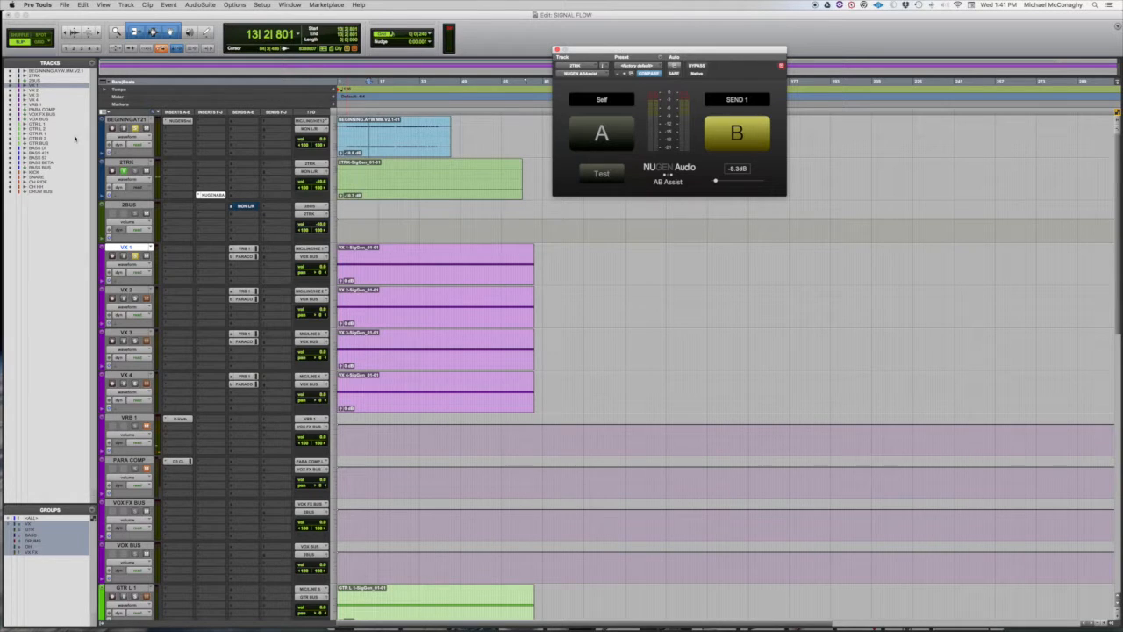
# Step: Select the 2TRK clip, the guitar clips and the vocal clips in turn to compare the print with its sources
pyautogui.click(390, 189)
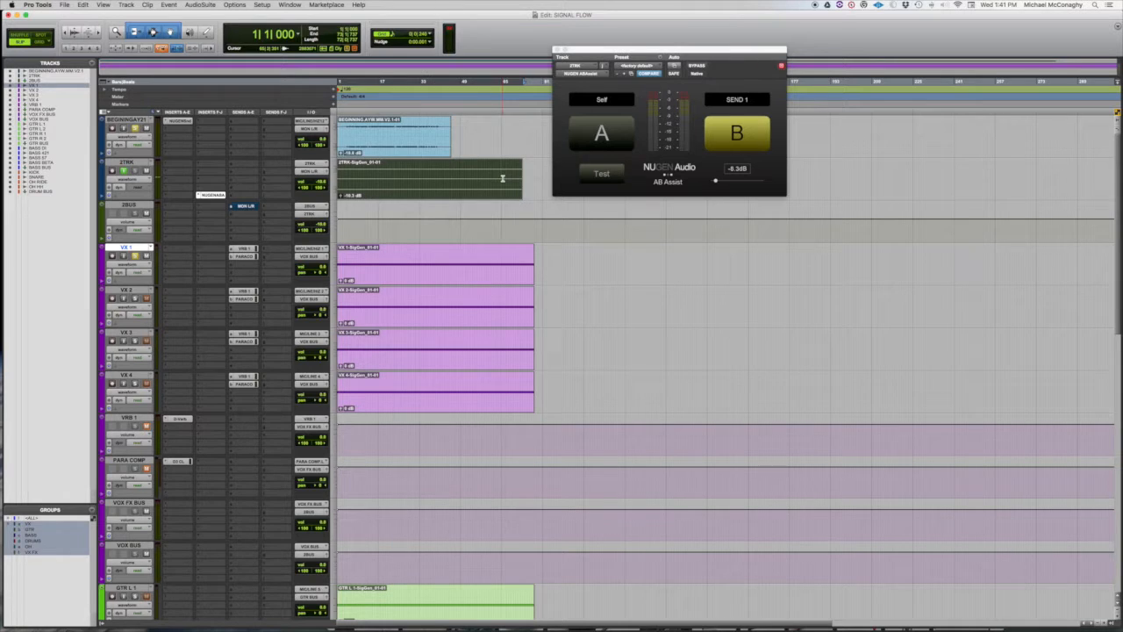
pyautogui.click(449, 31)
pyautogui.moveTo(543, 253); pyautogui.dragTo(353, 478)
pyautogui.click(569, 430)
pyautogui.click(478, 432)
pyautogui.scroll(2, 478, 433)
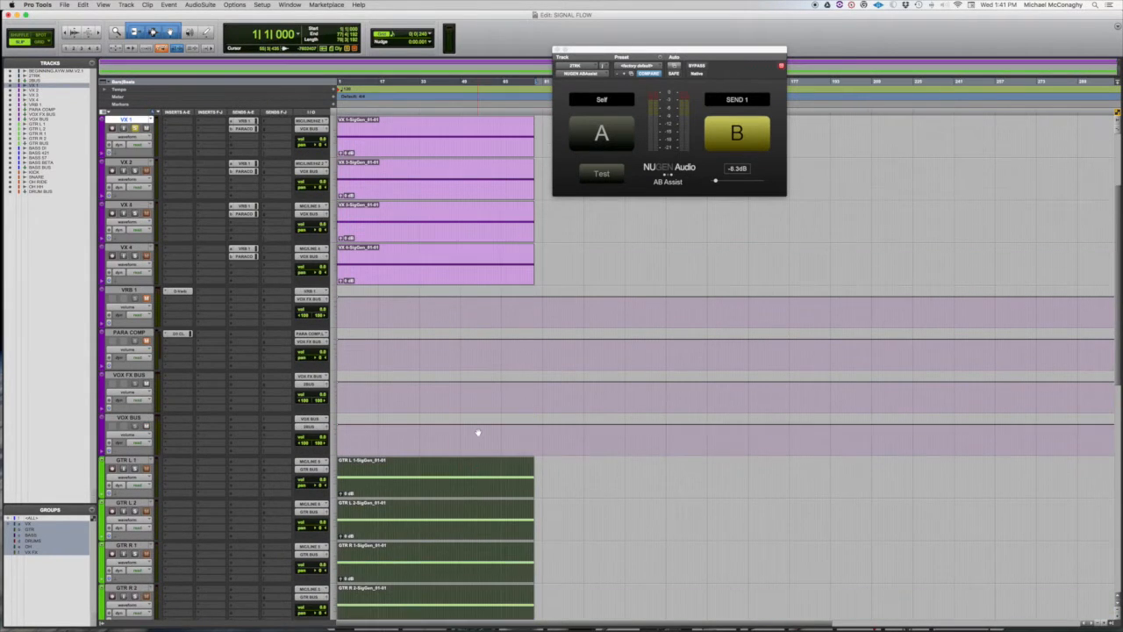
pyautogui.click(445, 274)
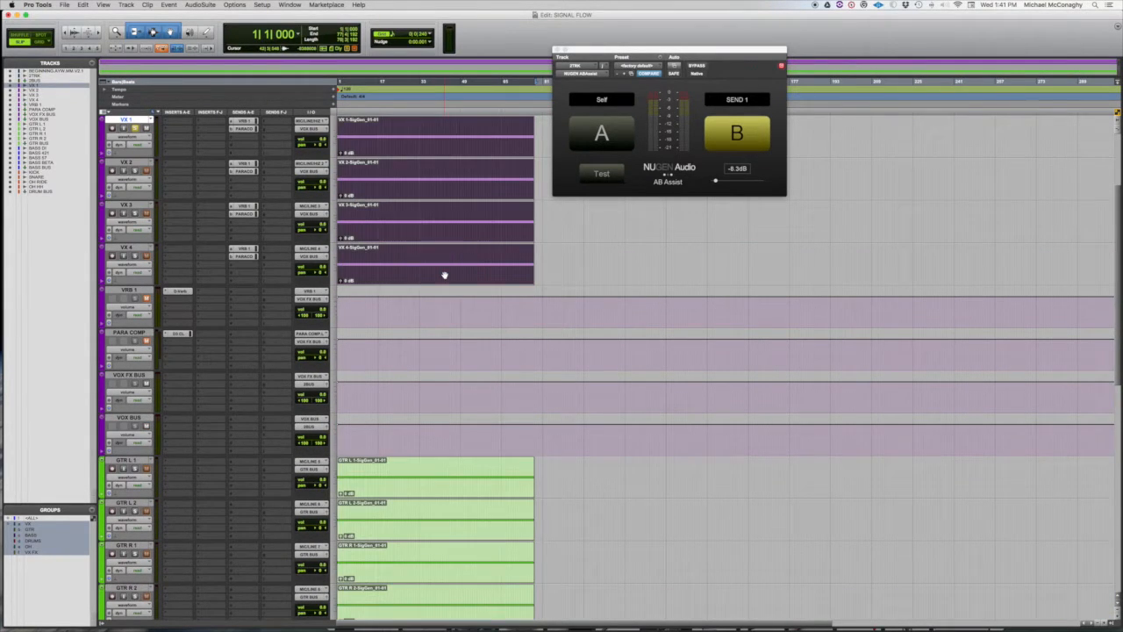
pyautogui.scroll(5, 445, 276)
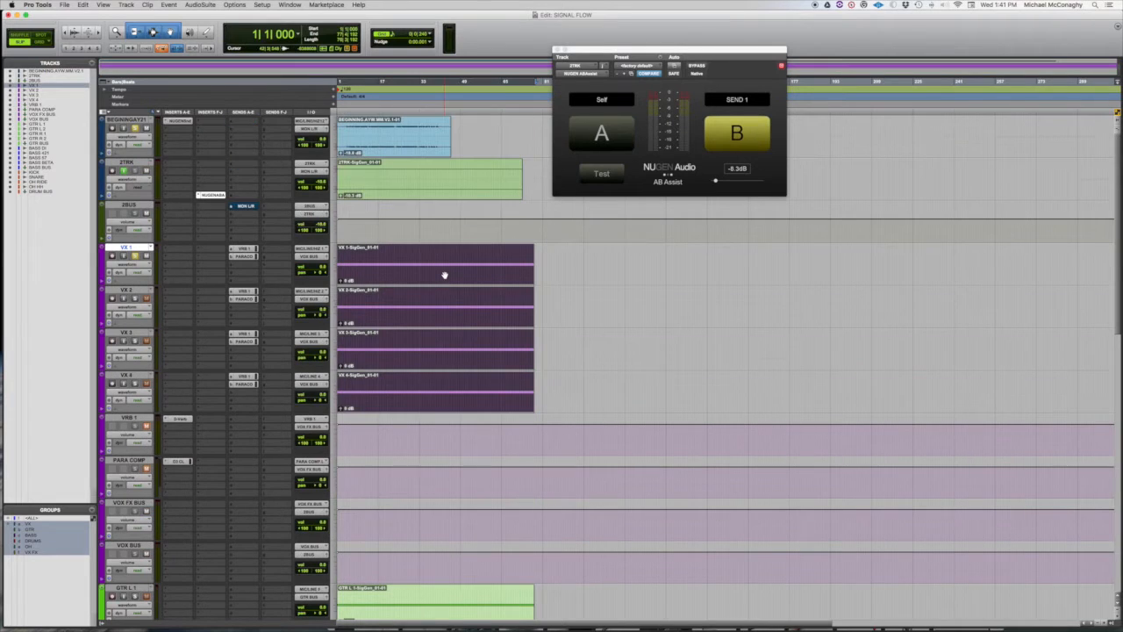
# Step: Play the session with the 2TRK clip selected, switch AB Assist to source A, and select the 2TRK track
pyautogui.click(425, 193)
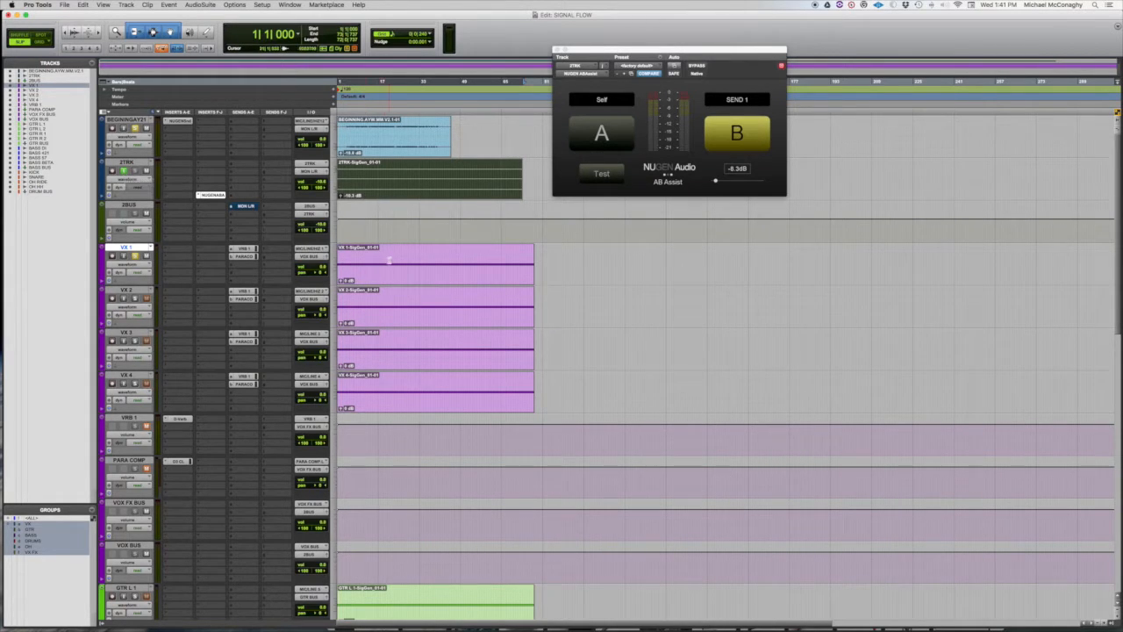
pyautogui.press('space')
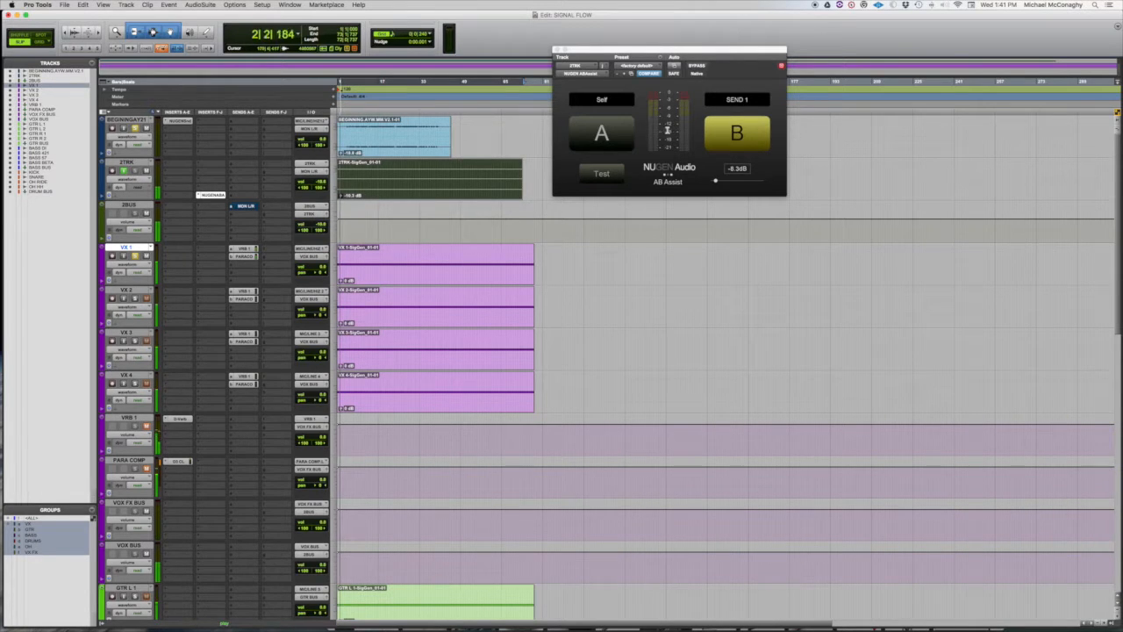
pyautogui.click(615, 134)
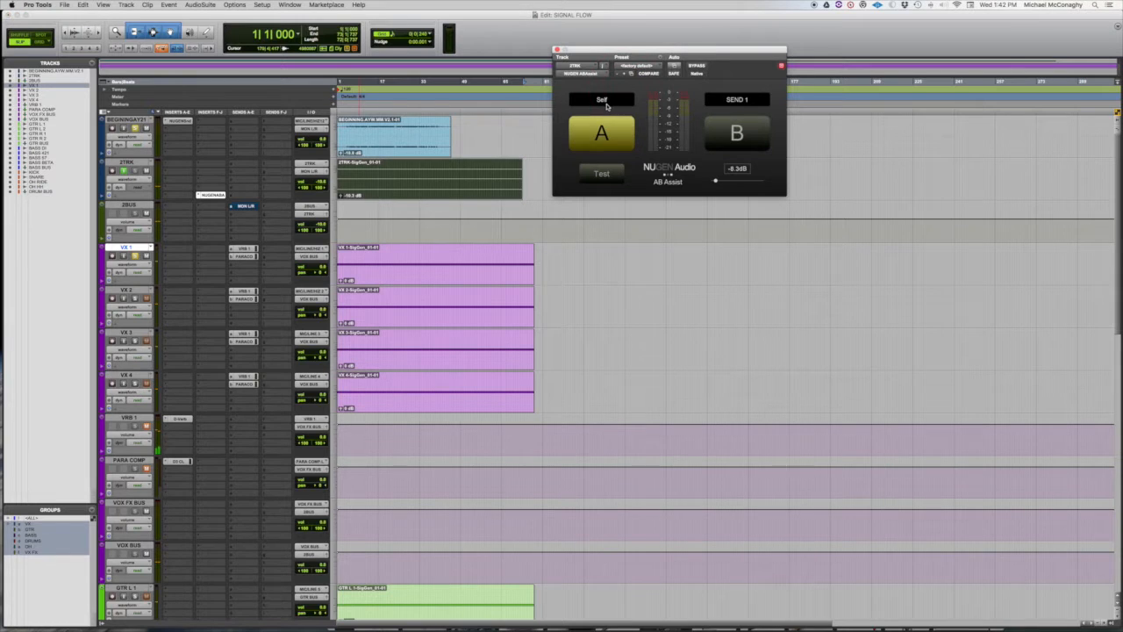
pyautogui.click(215, 194)
pyautogui.click(215, 194)
pyautogui.click(145, 164)
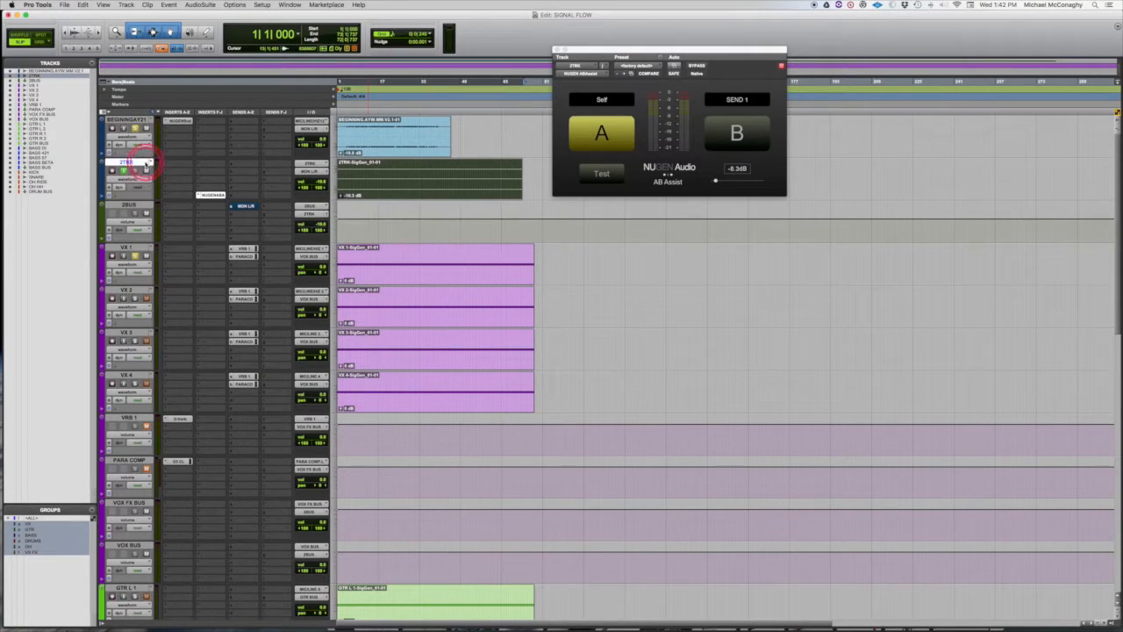
# Step: Play the session and toggle 2TRK's input monitoring to compare the live input with the recorded clip, and stop playback
pyautogui.press('space')
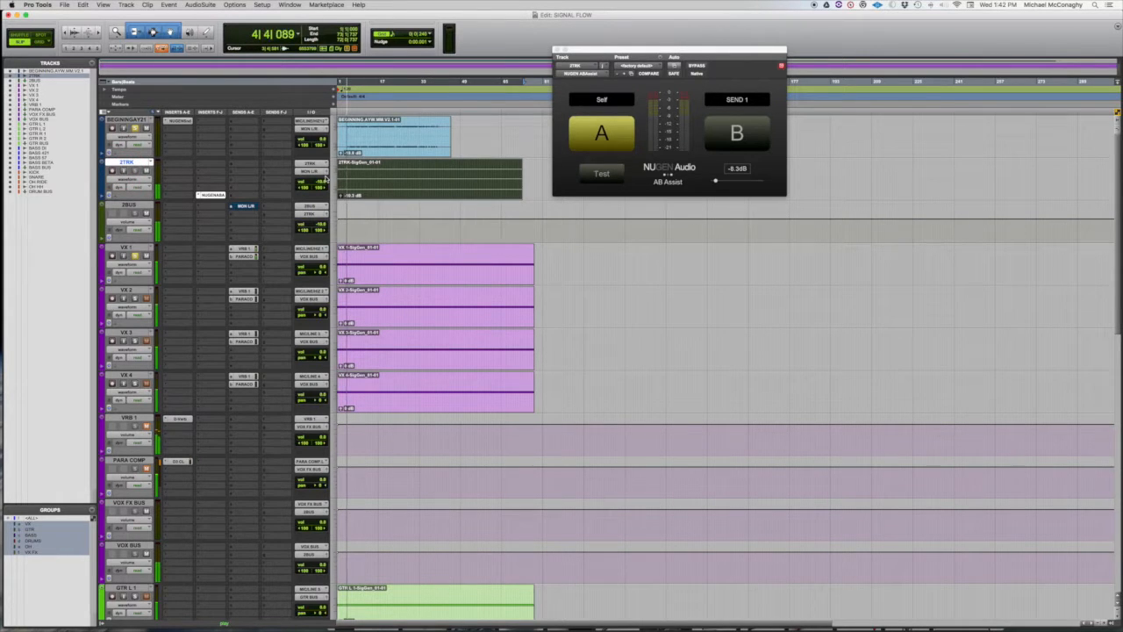
pyautogui.click(125, 171)
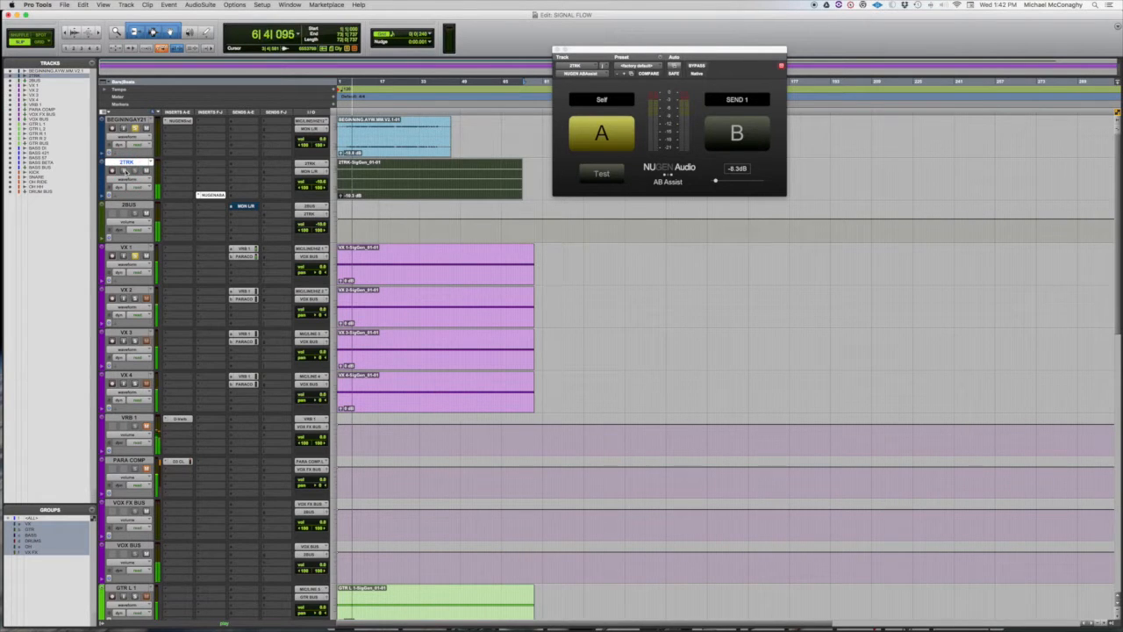
pyautogui.click(125, 171)
pyautogui.click(126, 171)
pyautogui.press('space')
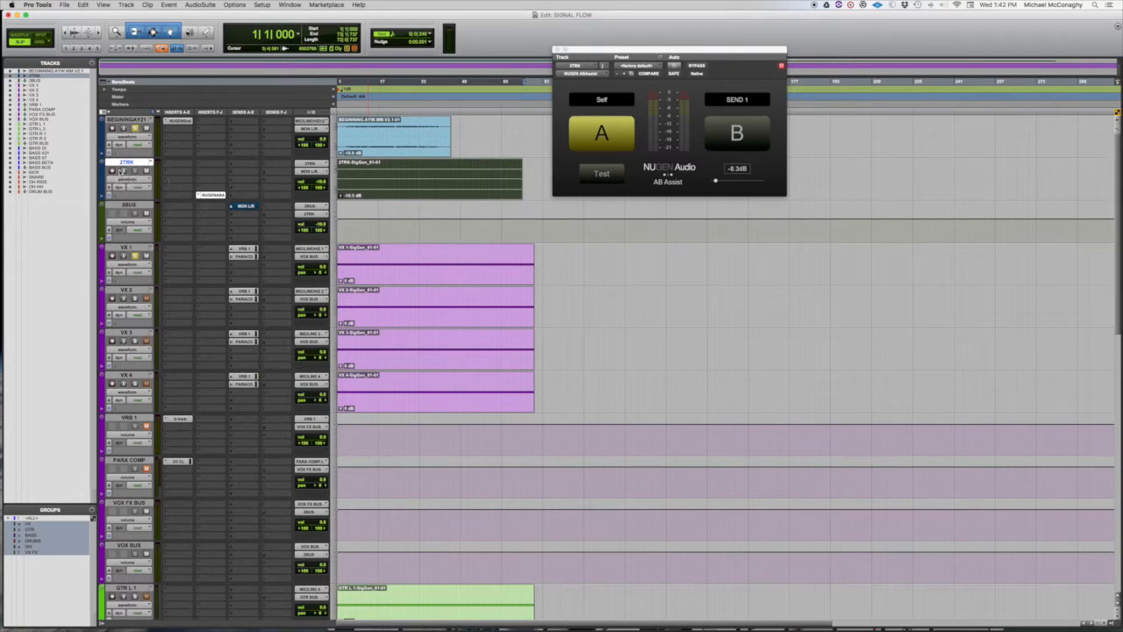
# Step: Record-enable 2TRK, show the Transport window, and disarm the track again
pyautogui.click(115, 171)
pyautogui.press('super+1')
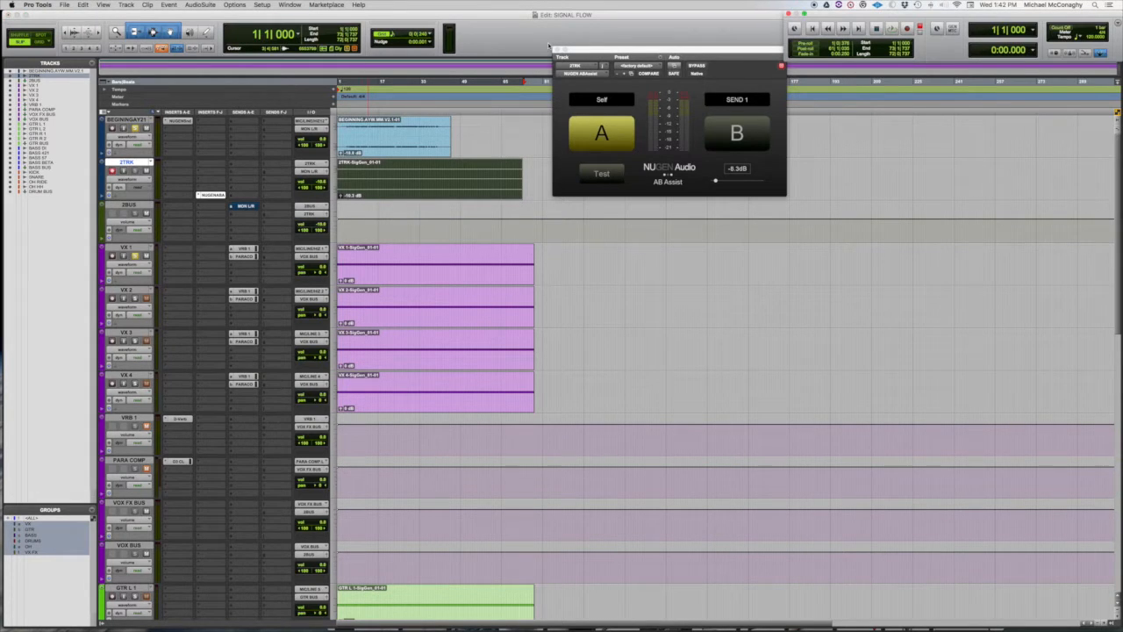
pyautogui.hotkey('shift', 'i')
pyautogui.click(113, 171)
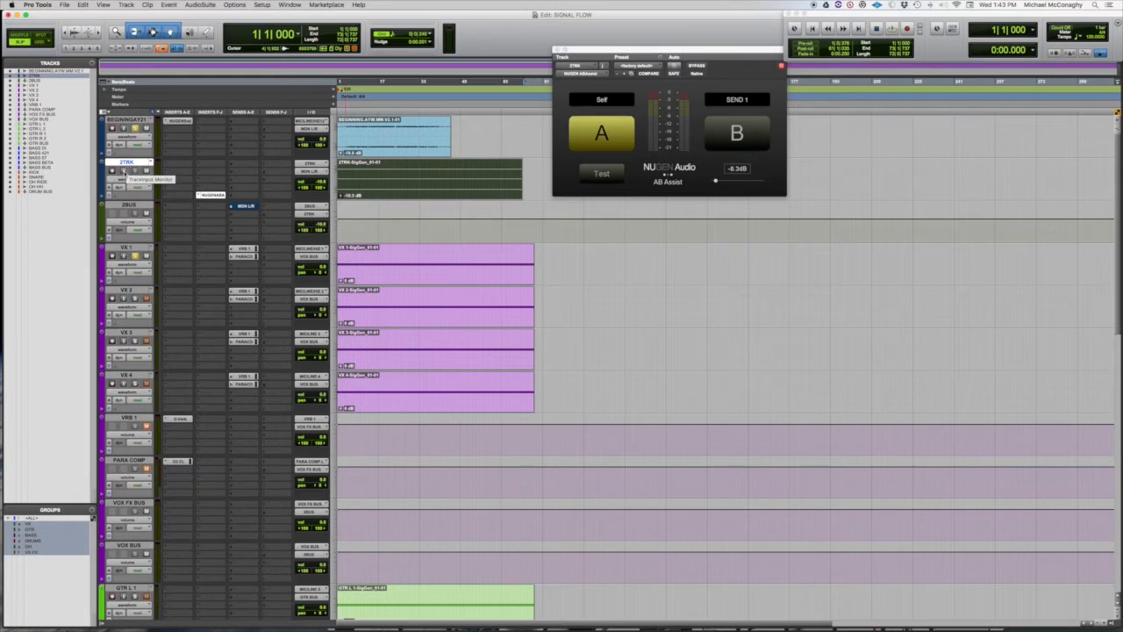
# Step: Turn on input monitoring for 2TRK, start playback, and switch AB Assist to B and back to A
pyautogui.click(123, 171)
pyautogui.press('space')
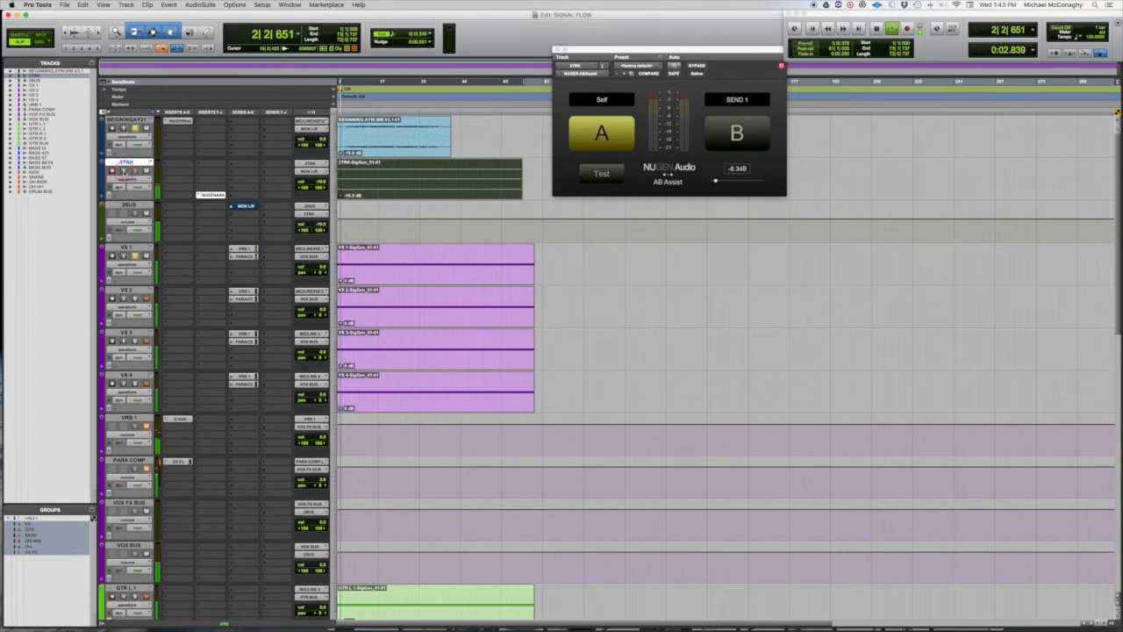
pyautogui.click(210, 194)
pyautogui.click(210, 194)
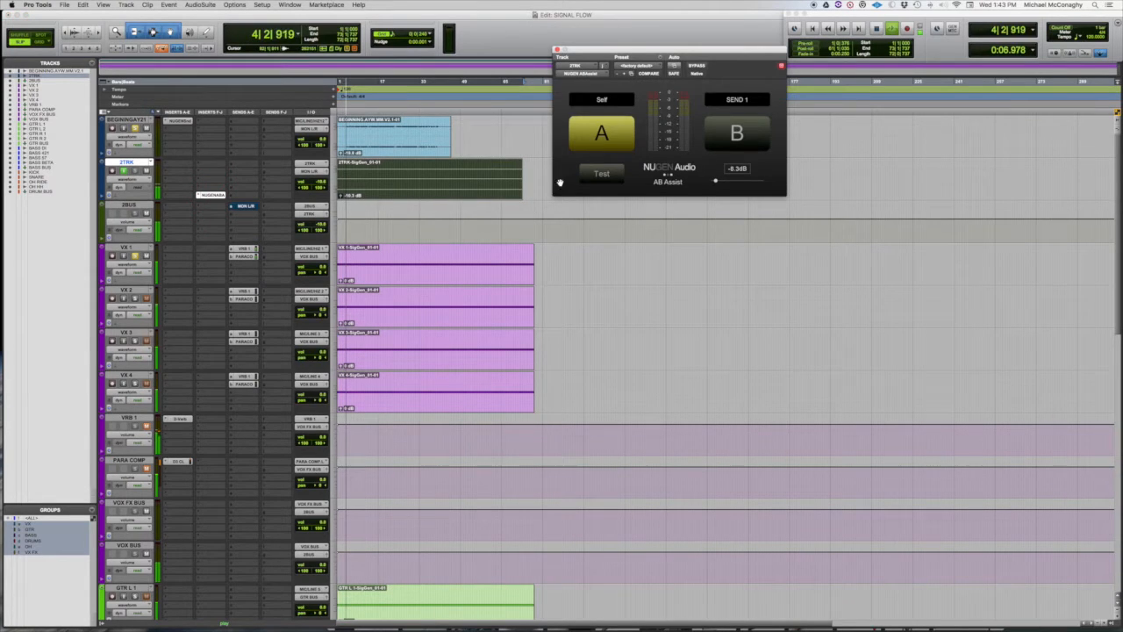
pyautogui.click(750, 139)
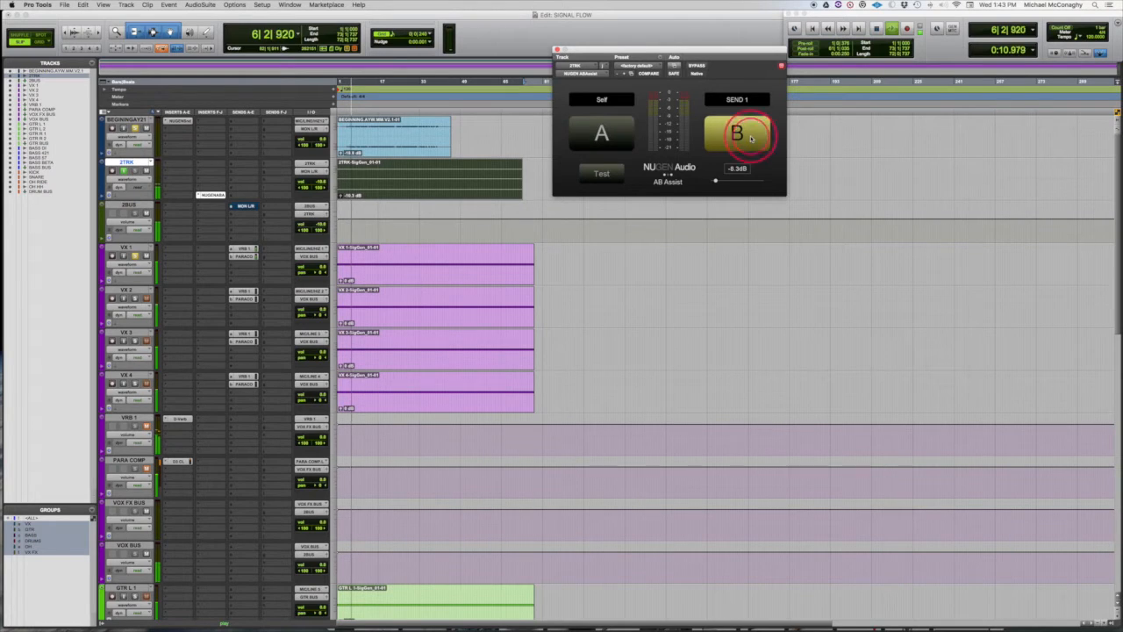
pyautogui.click(614, 141)
# Step: Toggle 2TRK's input monitoring and compare AB Assist sources B and A during playback, stop it, and move the plug-in window up
pyautogui.click(124, 171)
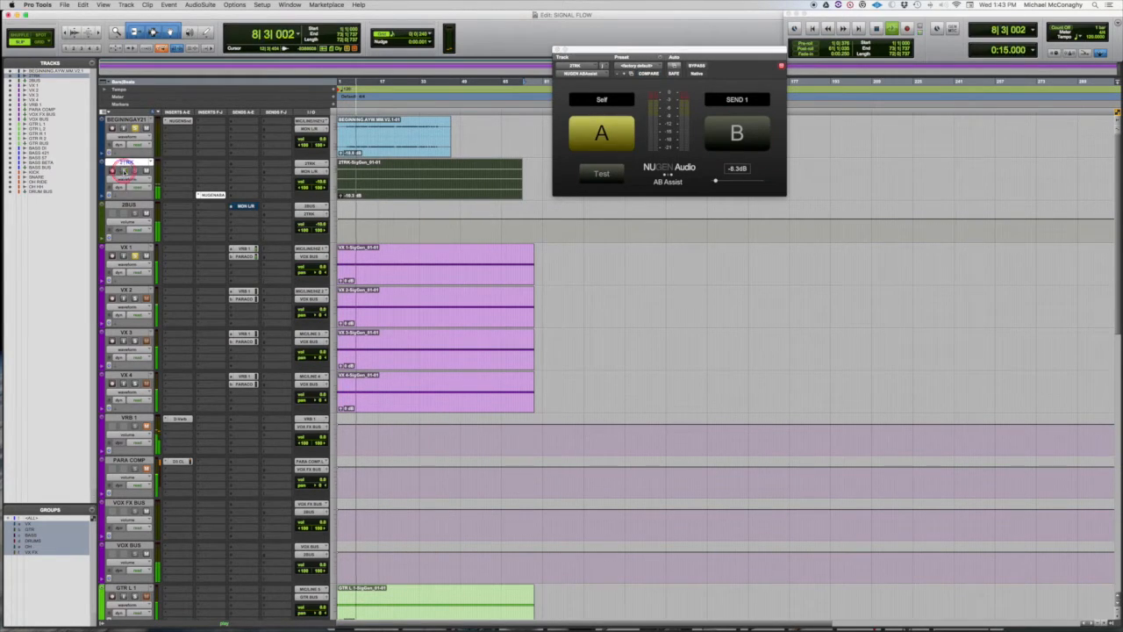
pyautogui.click(124, 171)
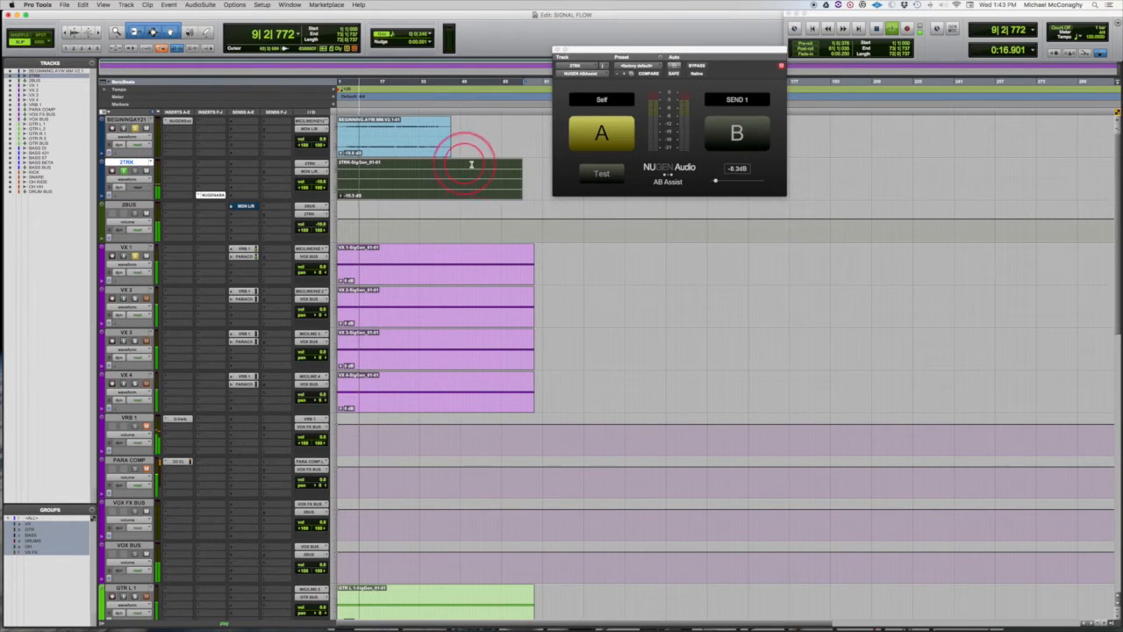
pyautogui.click(737, 140)
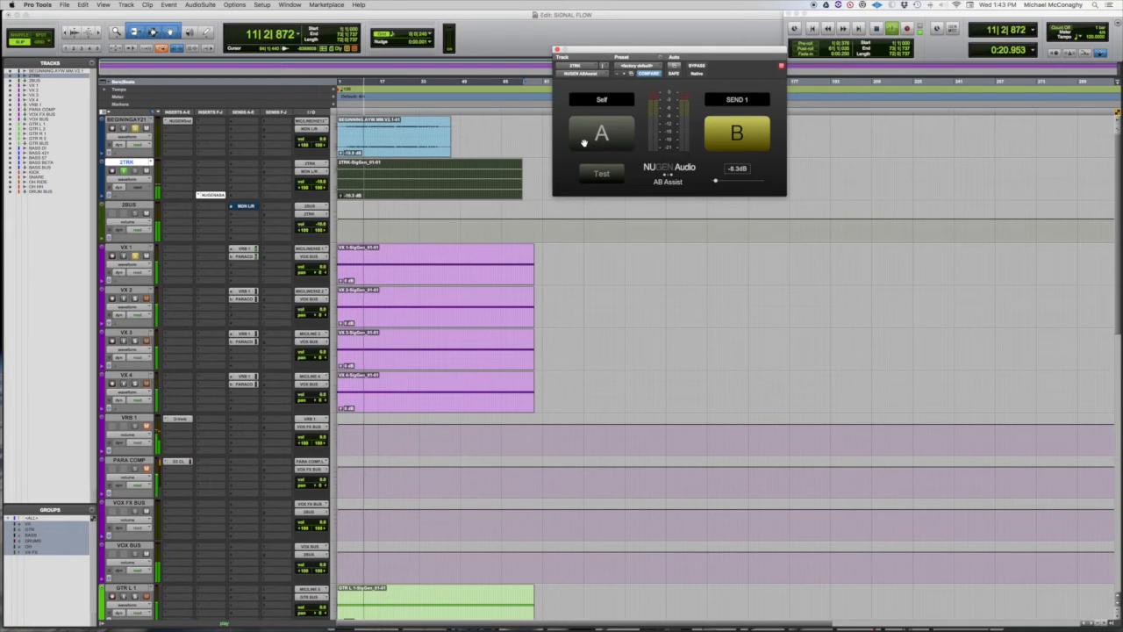
pyautogui.click(584, 142)
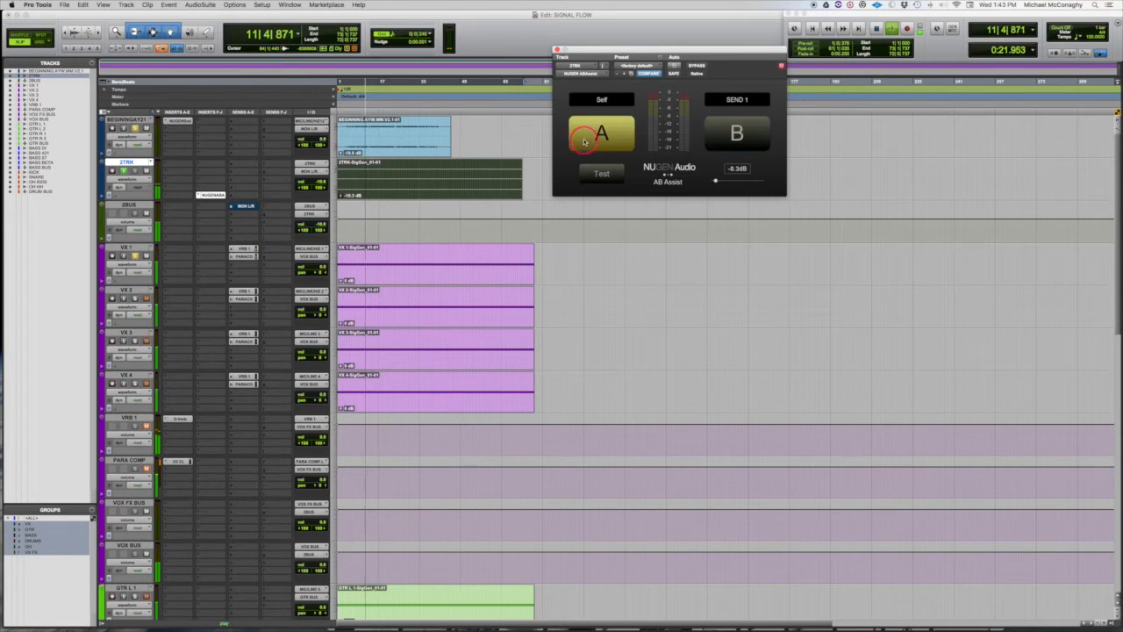
pyautogui.click(122, 171)
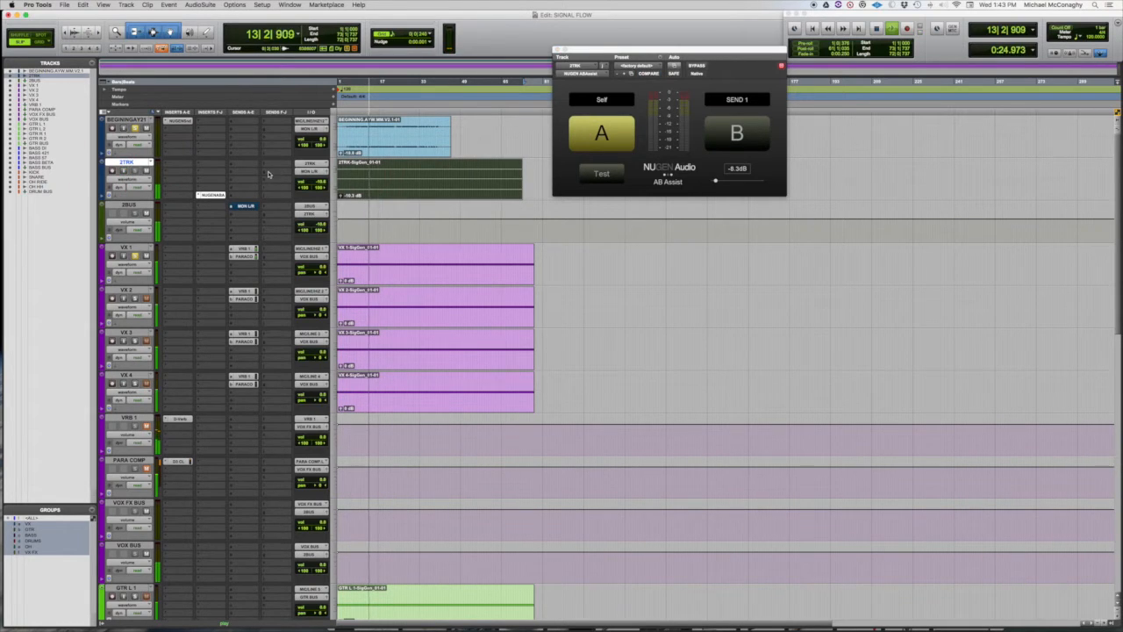
pyautogui.press('space')
pyautogui.moveTo(588, 50); pyautogui.dragTo(581, 4)
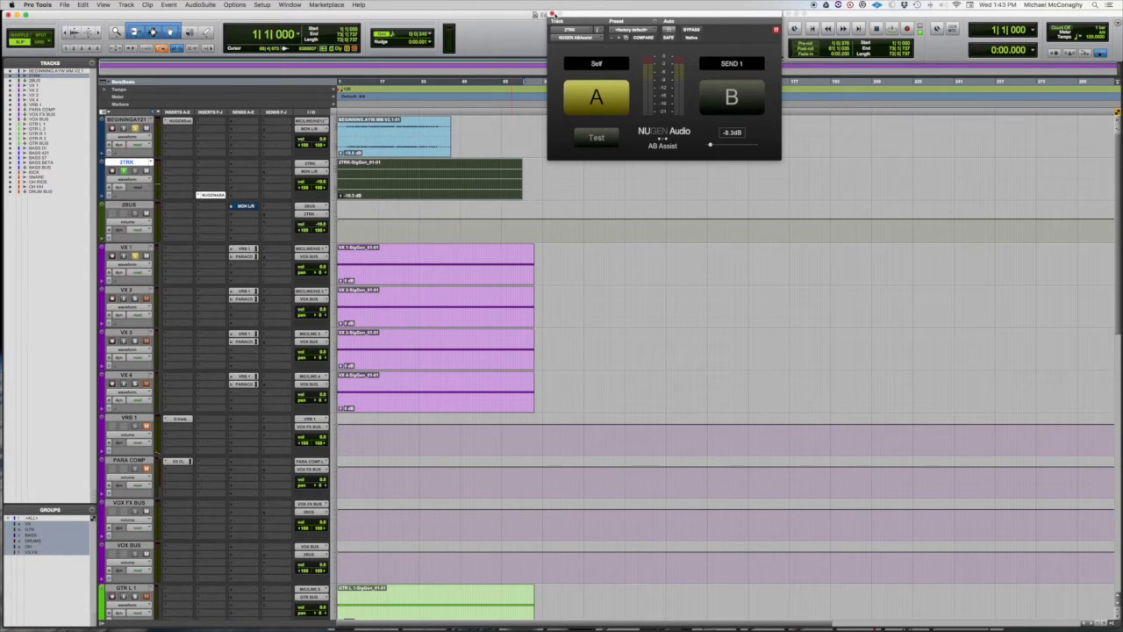